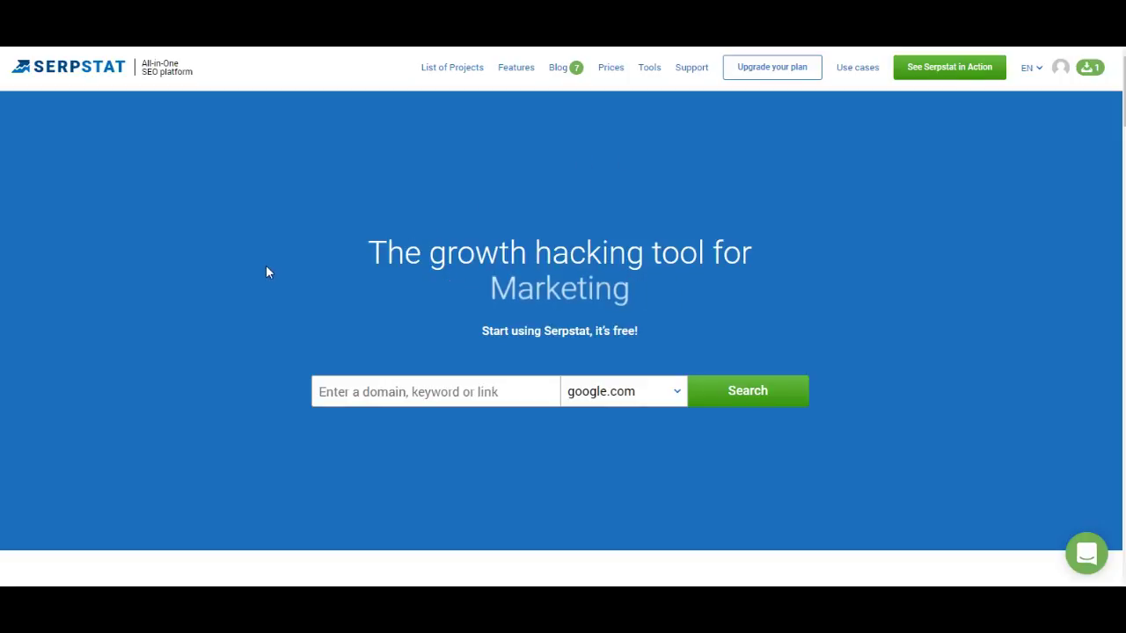
- Search for the keyword "buy a car" in the google.com database
left_click(315, 392)
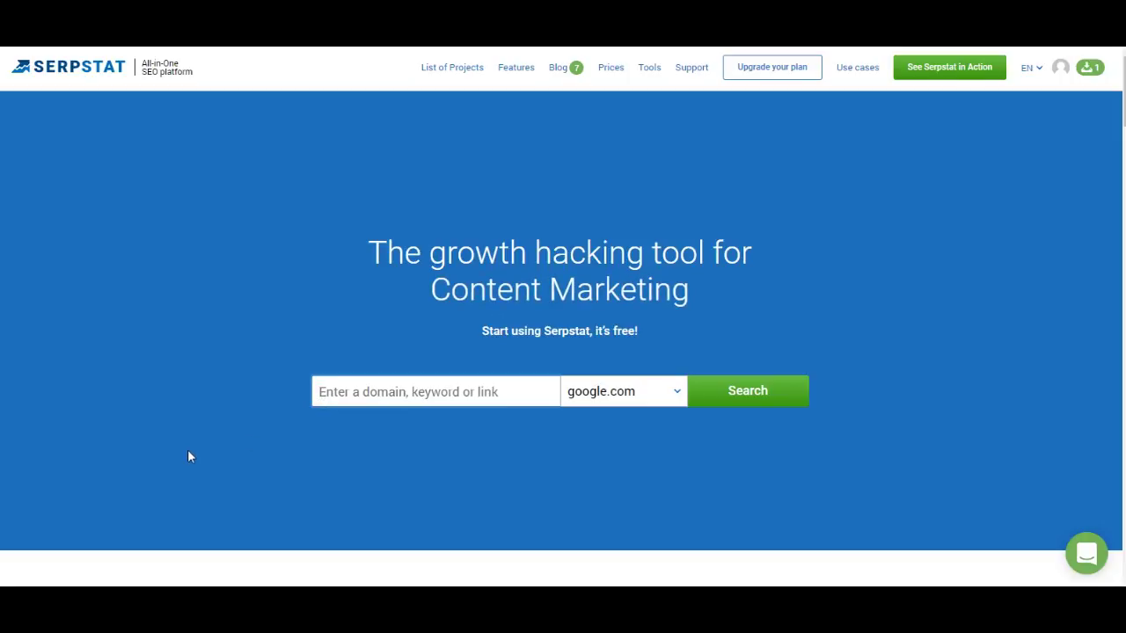
type("buy a car")
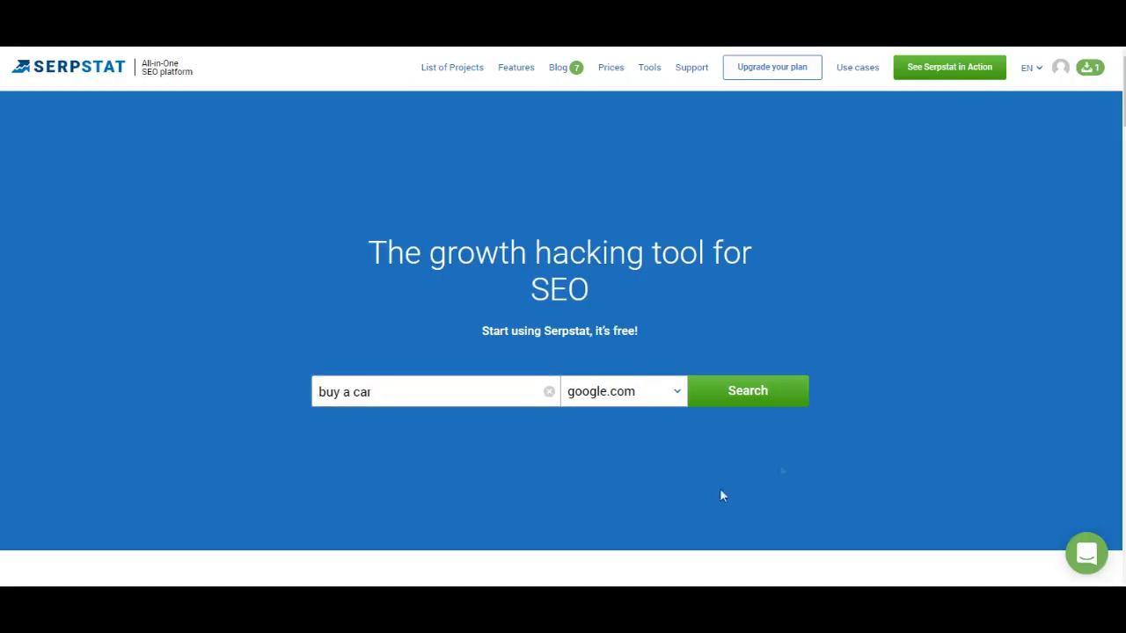
left_click(795, 401)
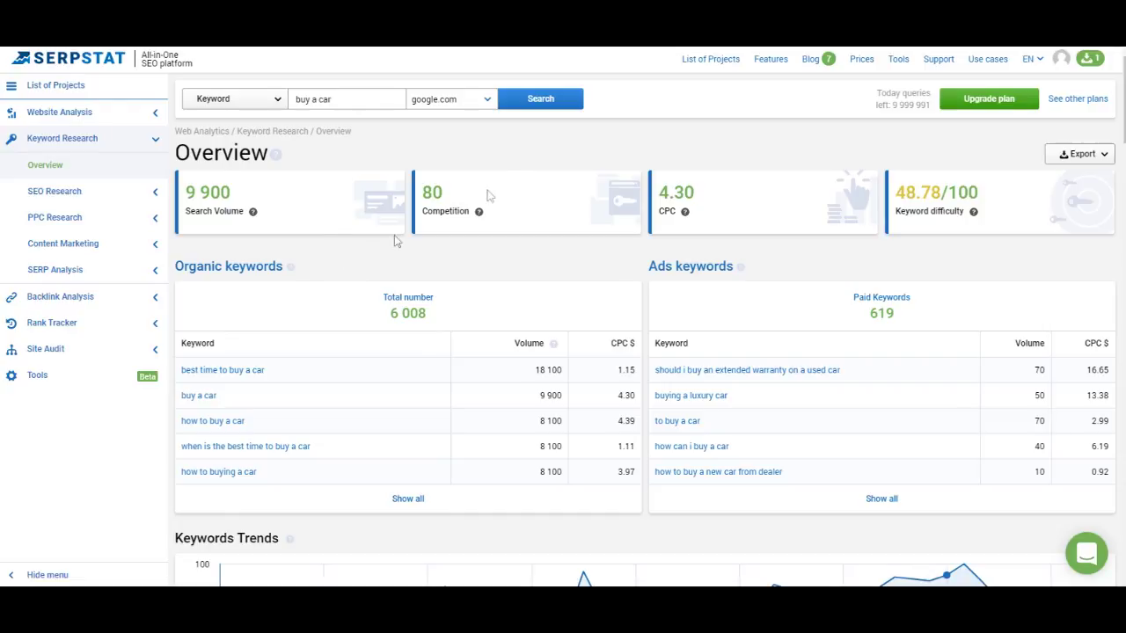
- Review the list of Google country databases available for the keyword search, then close it without choosing another one
left_click(489, 107)
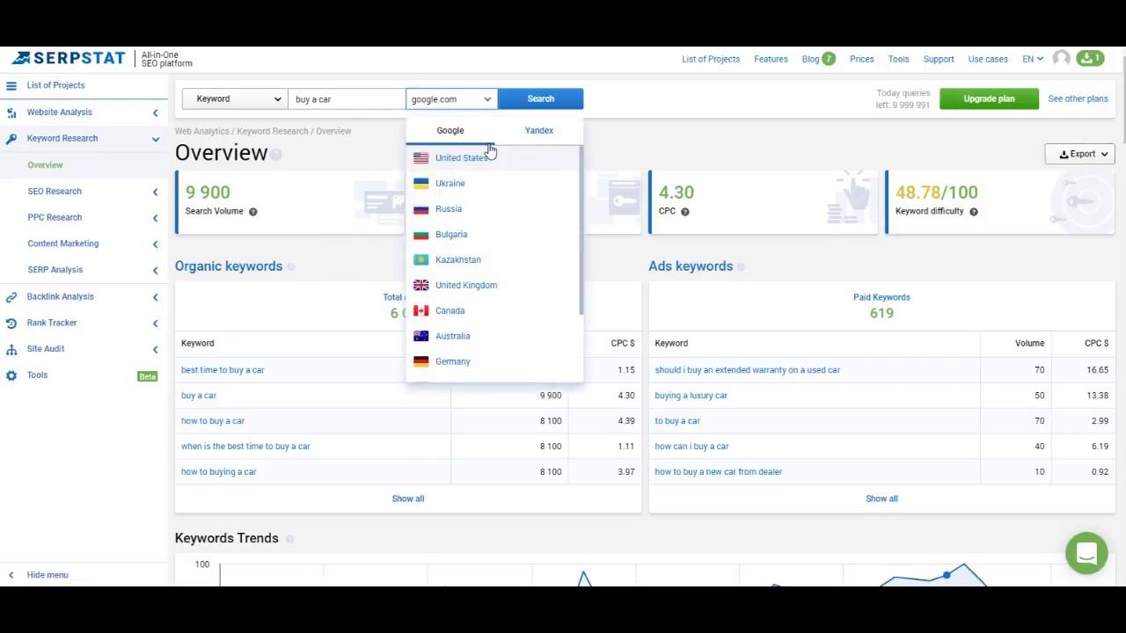
scroll(480, 242, "down", 2)
scroll(486, 272, "up", 2)
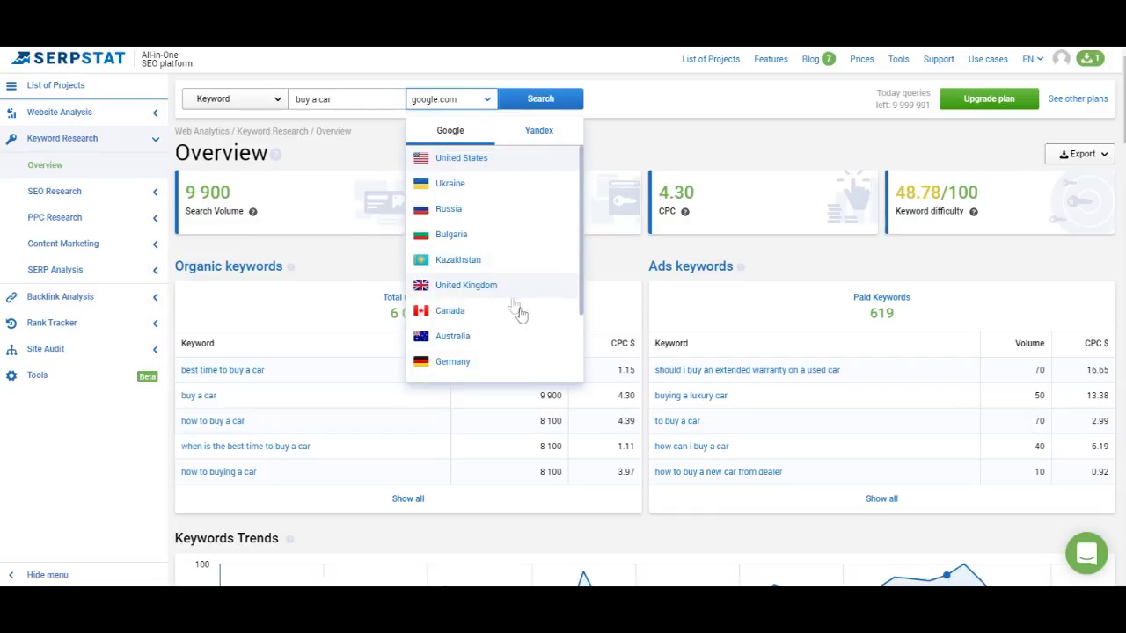
left_click(357, 256)
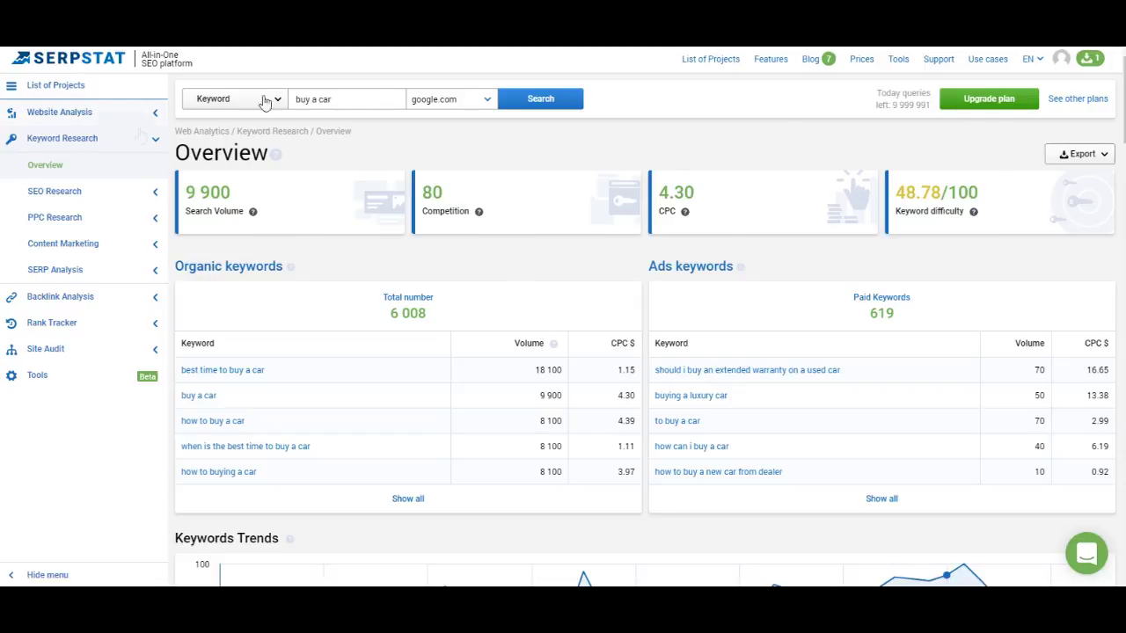
left_click(322, 100)
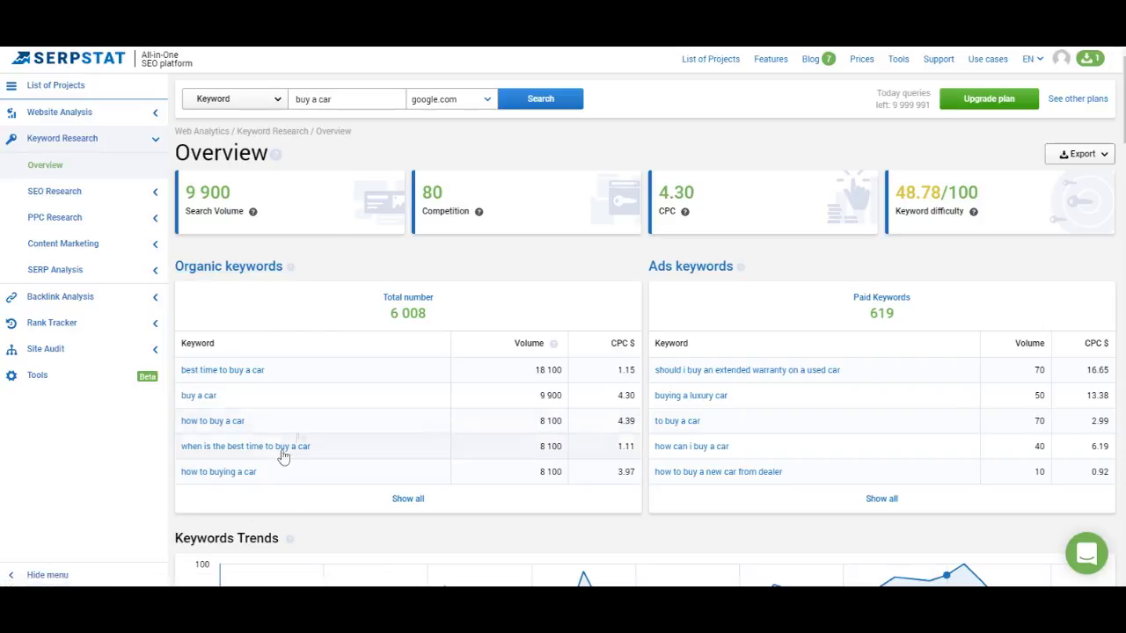
left_click_drag(342, 99, 257, 101)
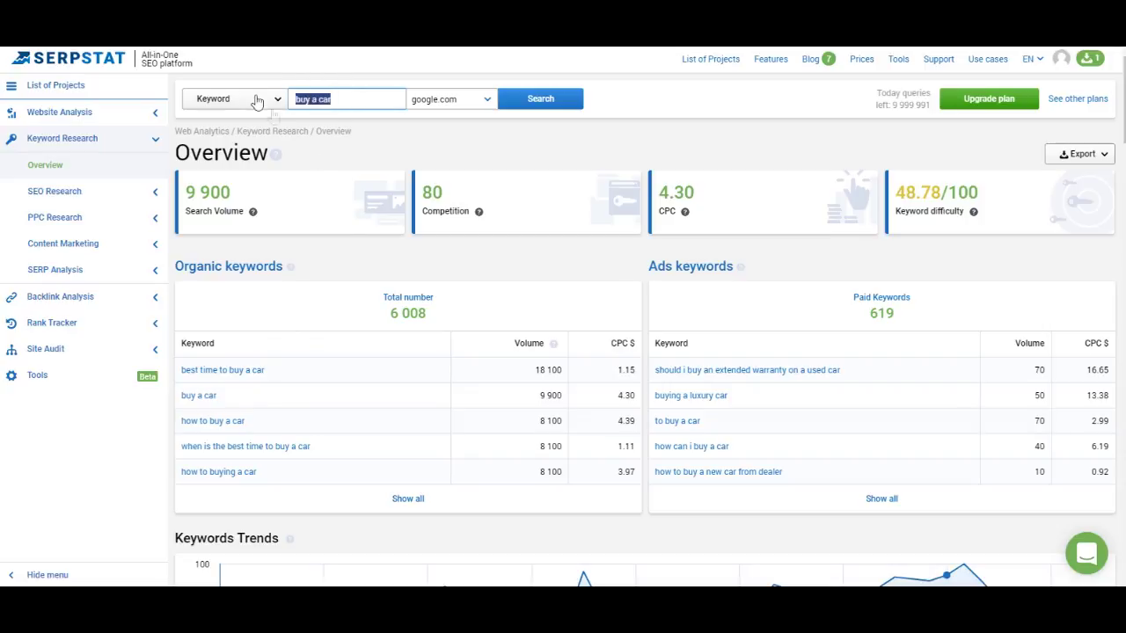
left_click(326, 269)
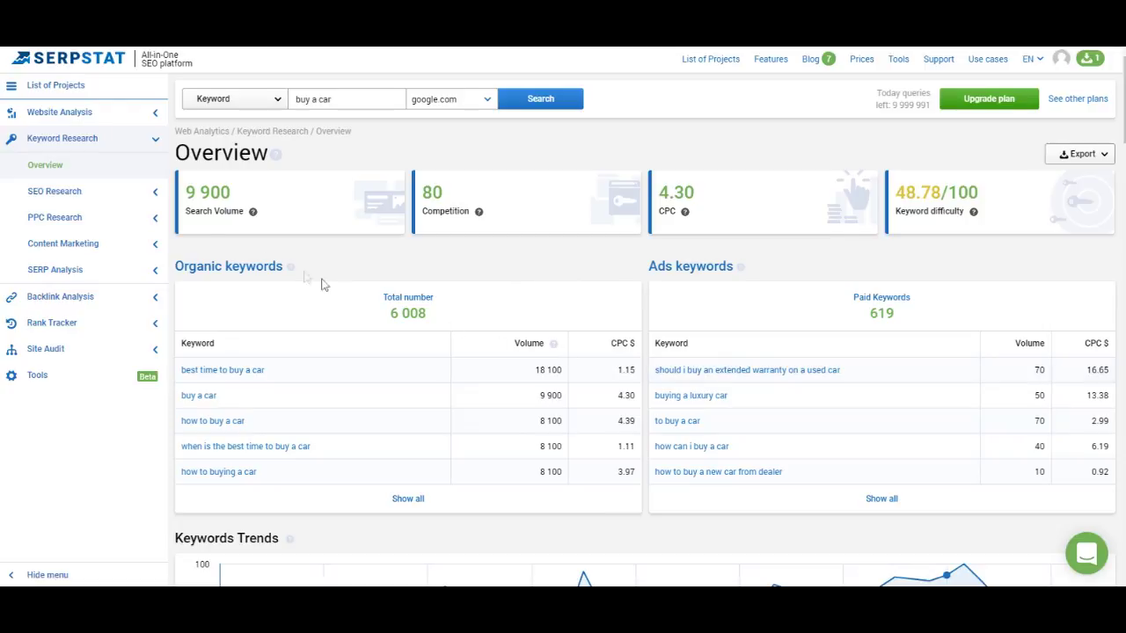
- Examine the keyword trends chart and the keyword difficulty table of top-ranking pages for "buy a car"
scroll(581, 359, "down", 4)
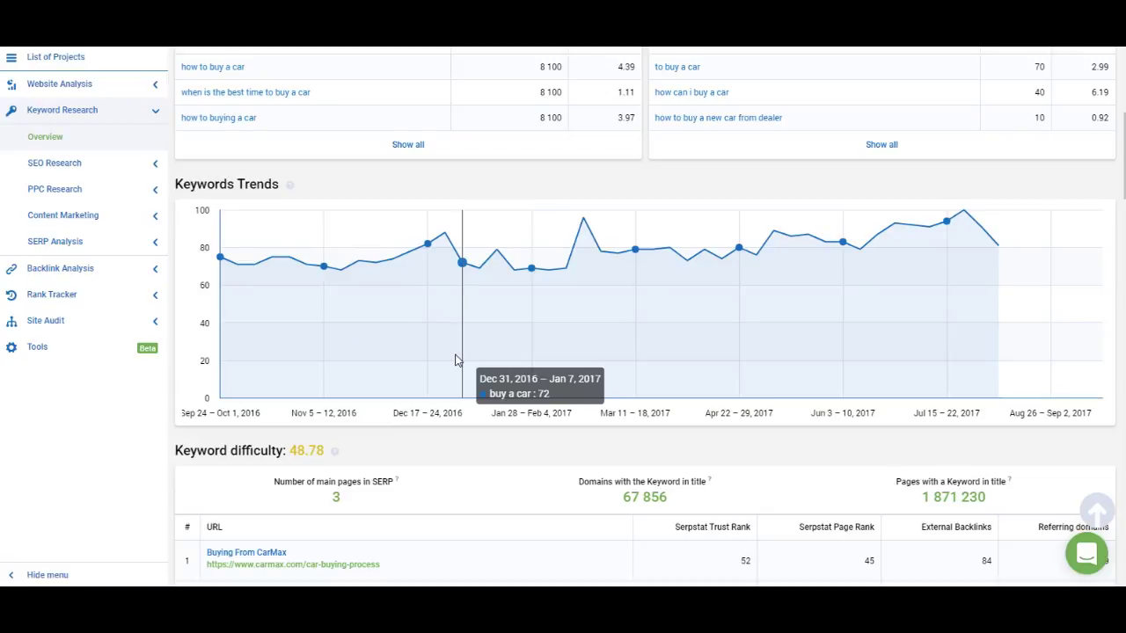
scroll(456, 360, "down", 3)
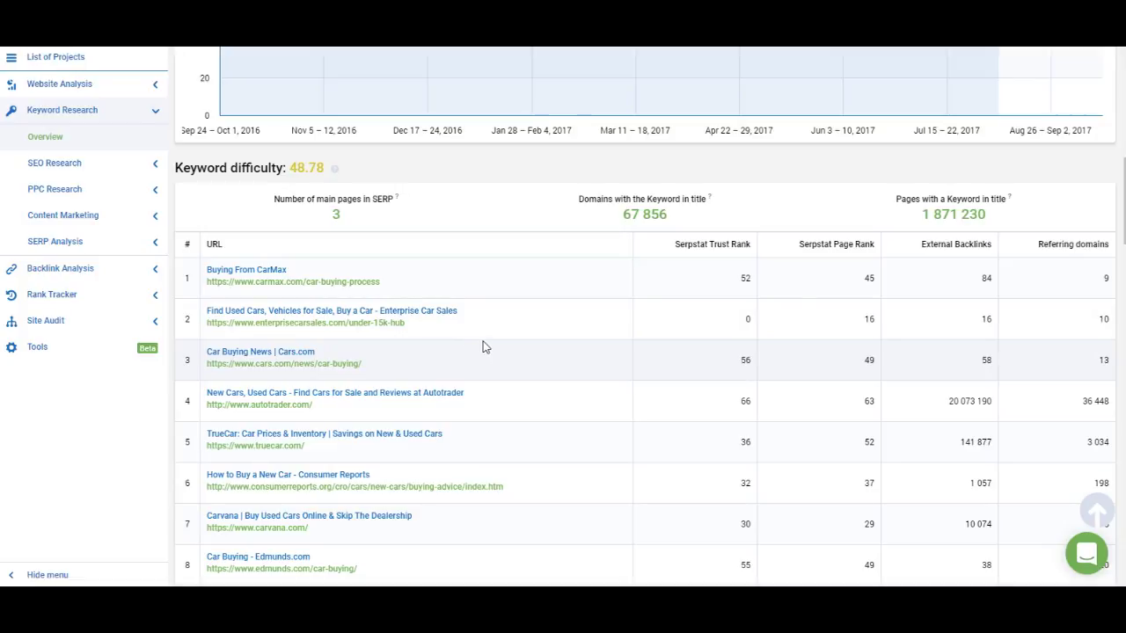
mouse_move(335, 170)
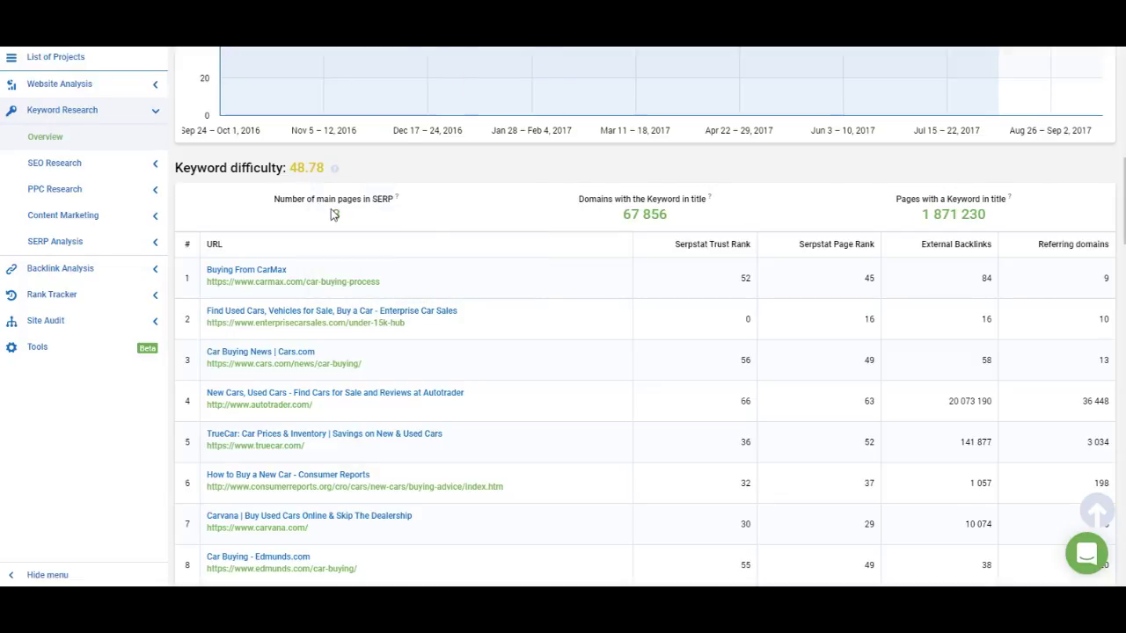
scroll(383, 176, "down", 1)
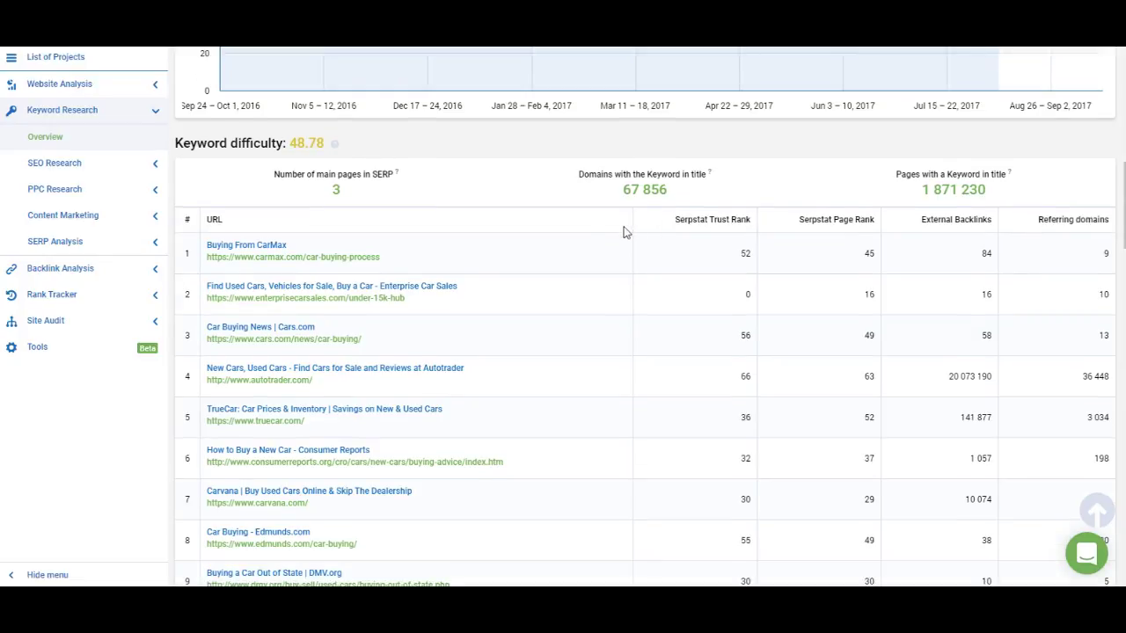
scroll(646, 316, "down", 2)
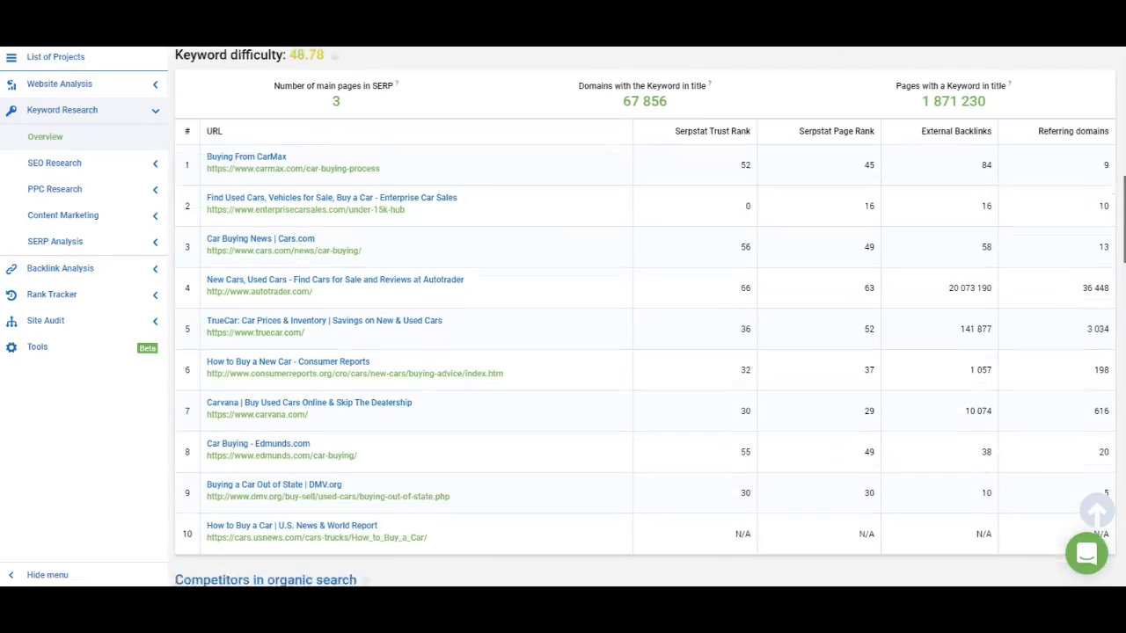
scroll(646, 317, "down", 1)
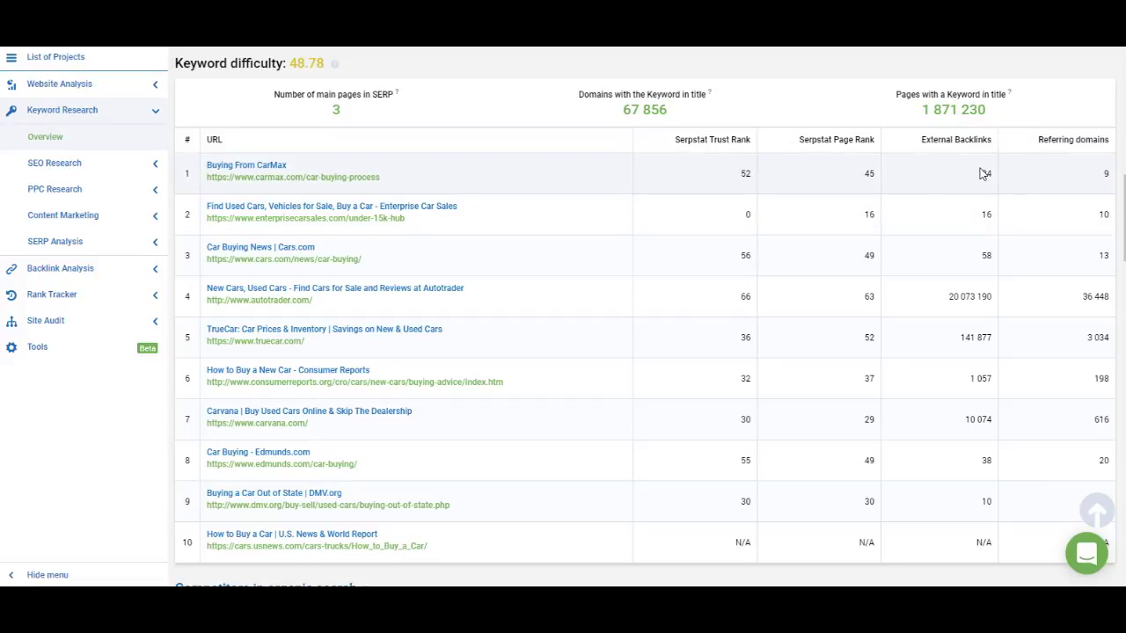
left_click_drag(390, 182, 260, 182)
left_click(299, 181)
left_click(285, 196)
left_click_drag(686, 550, 1044, 547)
left_click(574, 525)
- Examine the organic search competitors, the competitors graph, the ads competitors and the ads examples, and return to the start of the overview
scroll(440, 103, "down", 6)
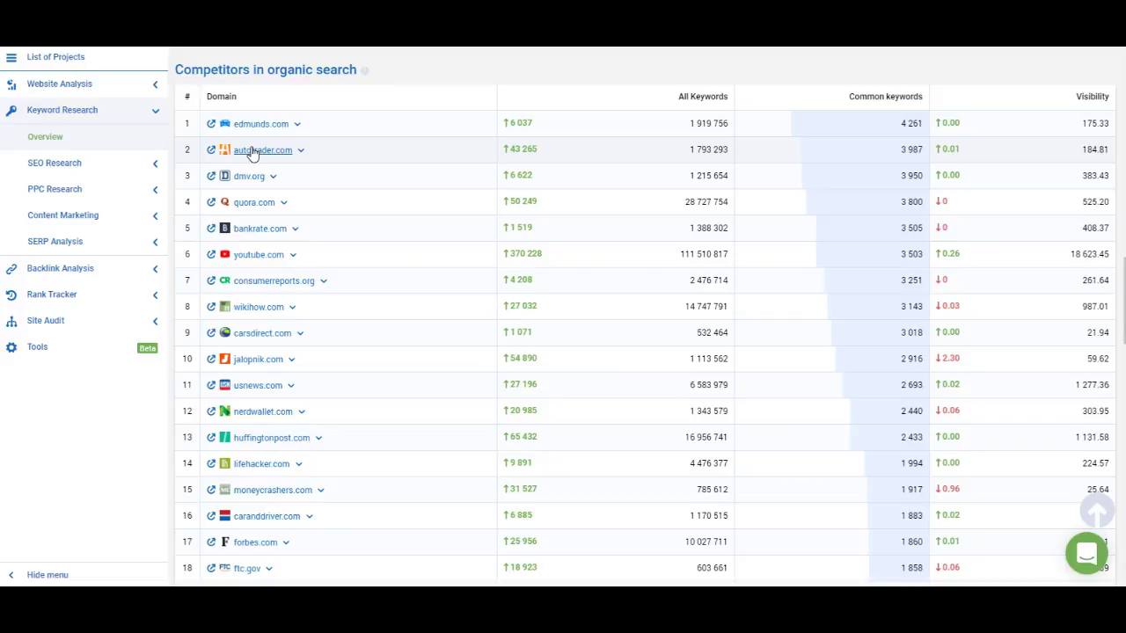
scroll(253, 152, "up", 15)
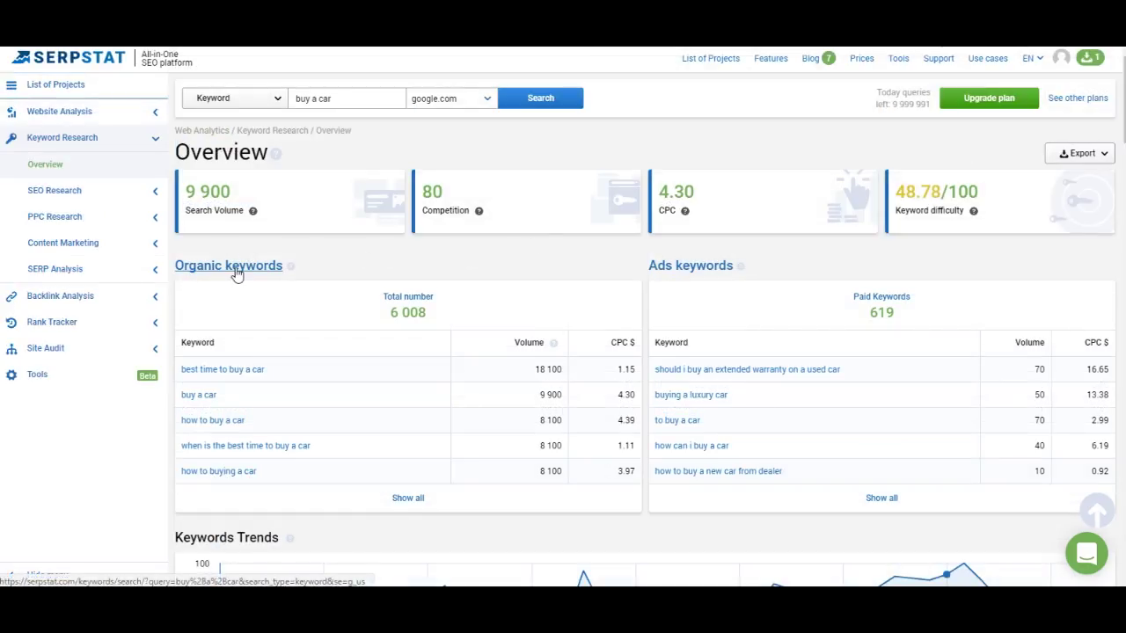
scroll(239, 276, "down", 15)
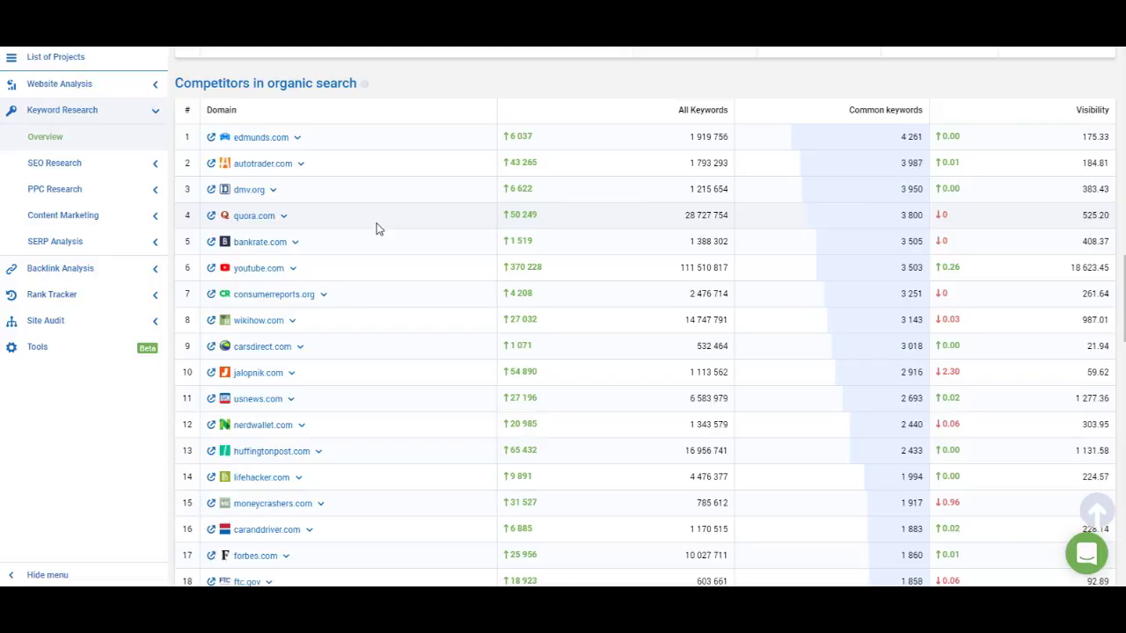
scroll(381, 245, "down", 6)
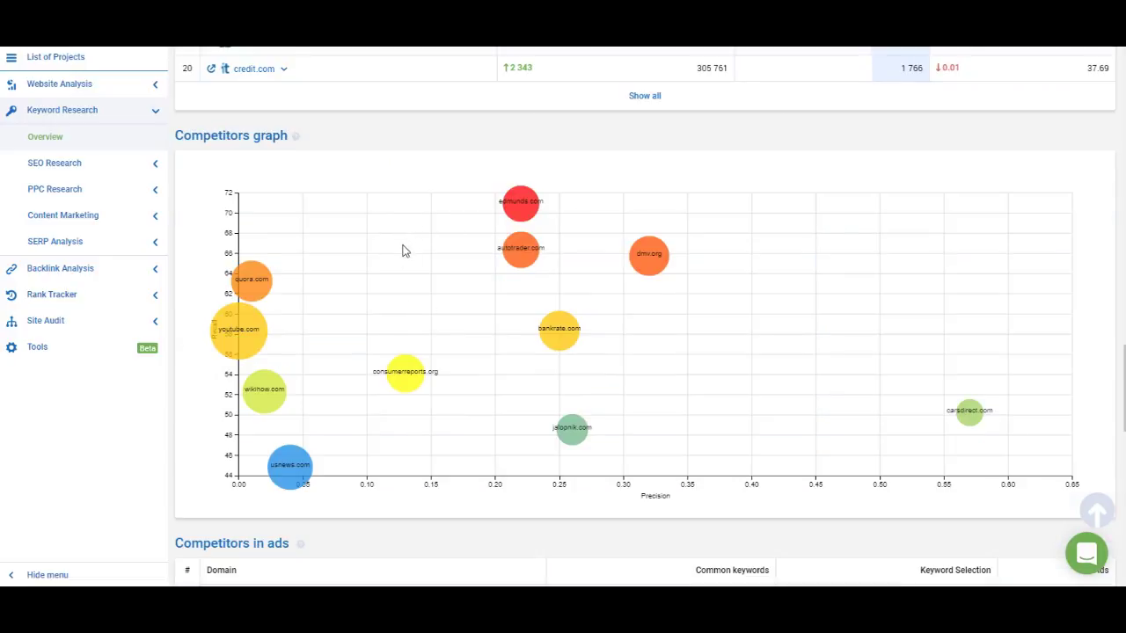
scroll(397, 289, "up", 6)
scroll(398, 288, "down", 6)
scroll(399, 287, "down", 1)
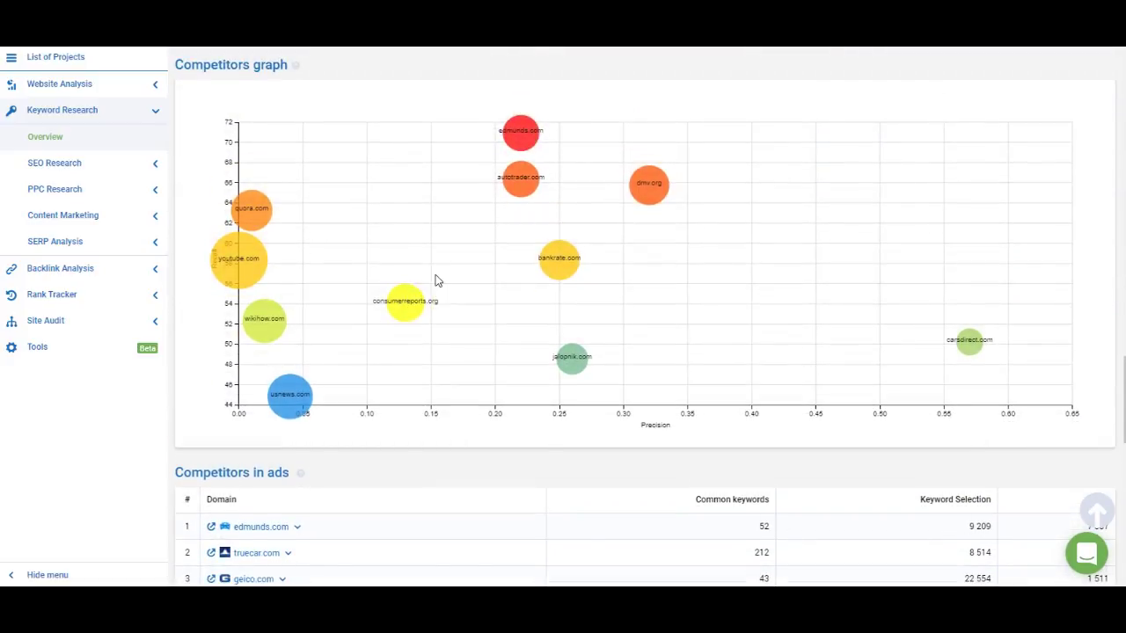
scroll(439, 300, "down", 3)
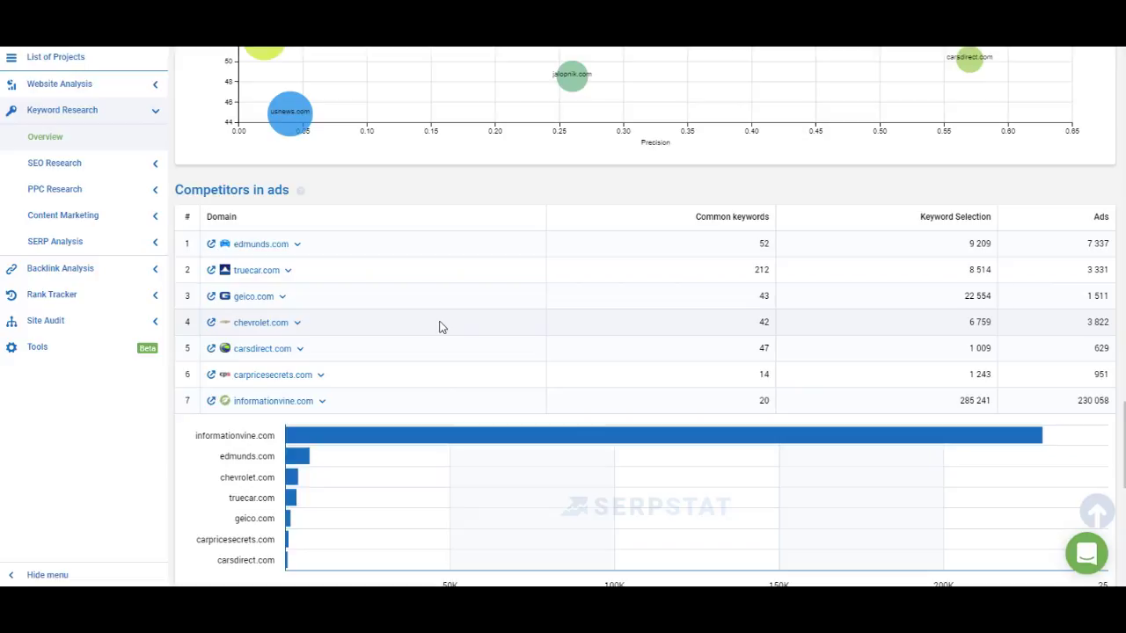
scroll(668, 278, "down", 5)
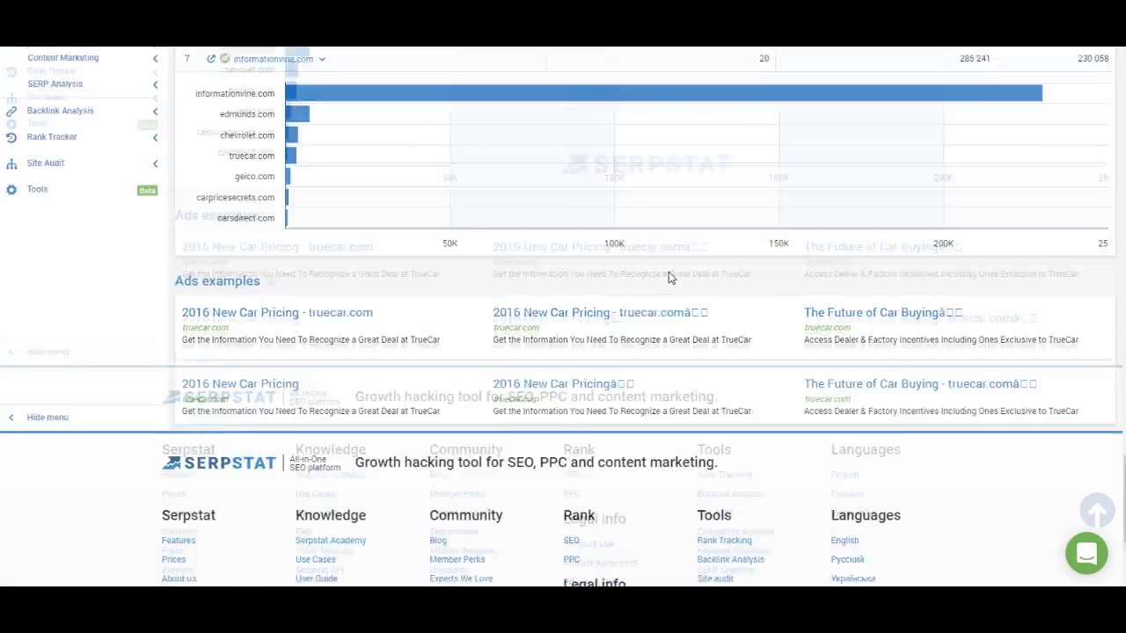
scroll(668, 278, "up", 2)
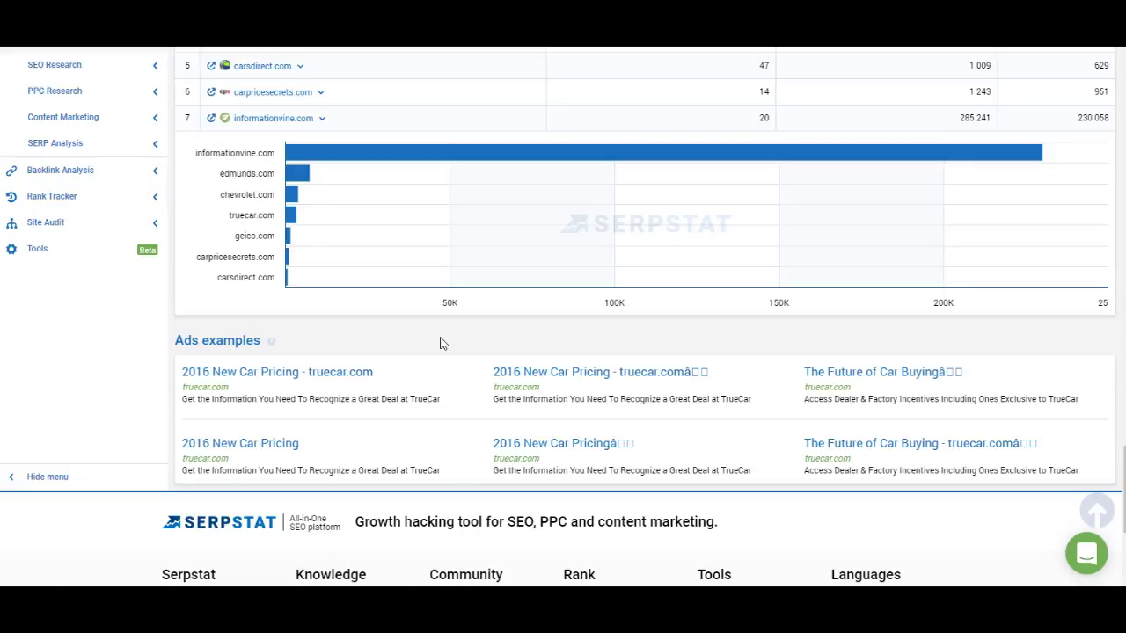
left_click_drag(1123, 471, 1115, 93)
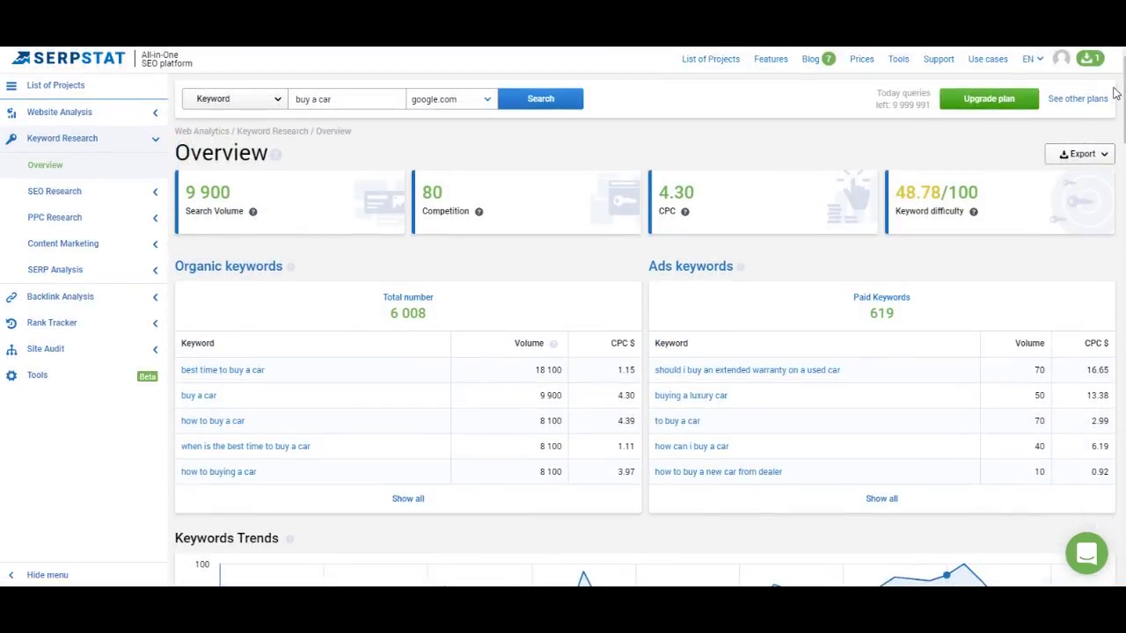
- Open the Keyword Selection report under SEO Research for "buy a car" and look through its keyword table
left_click(137, 197)
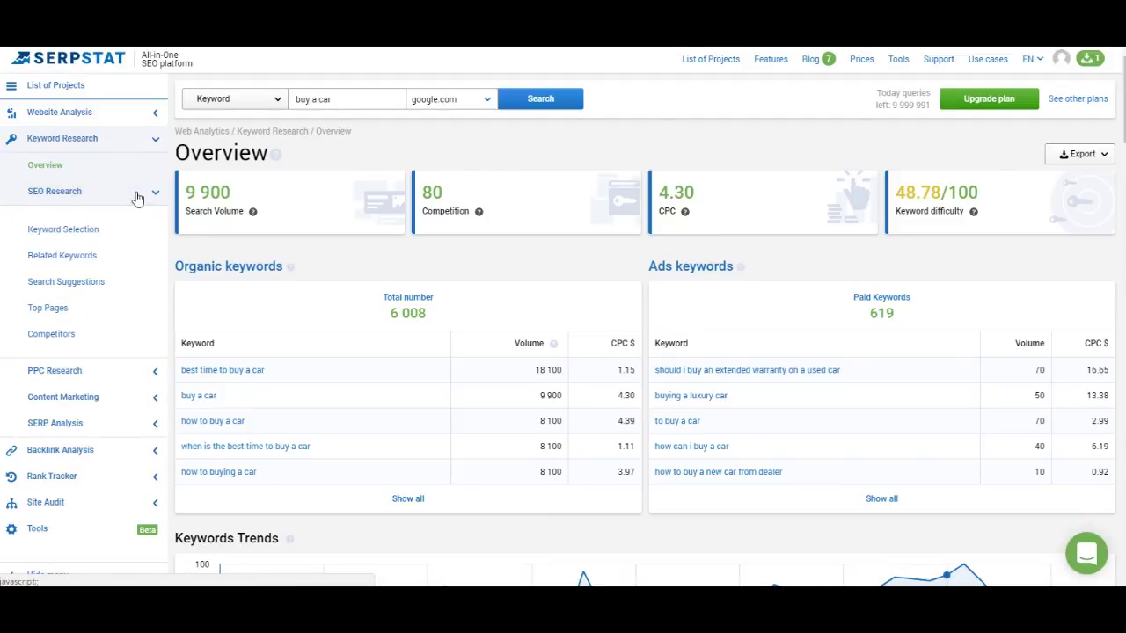
left_click(75, 234)
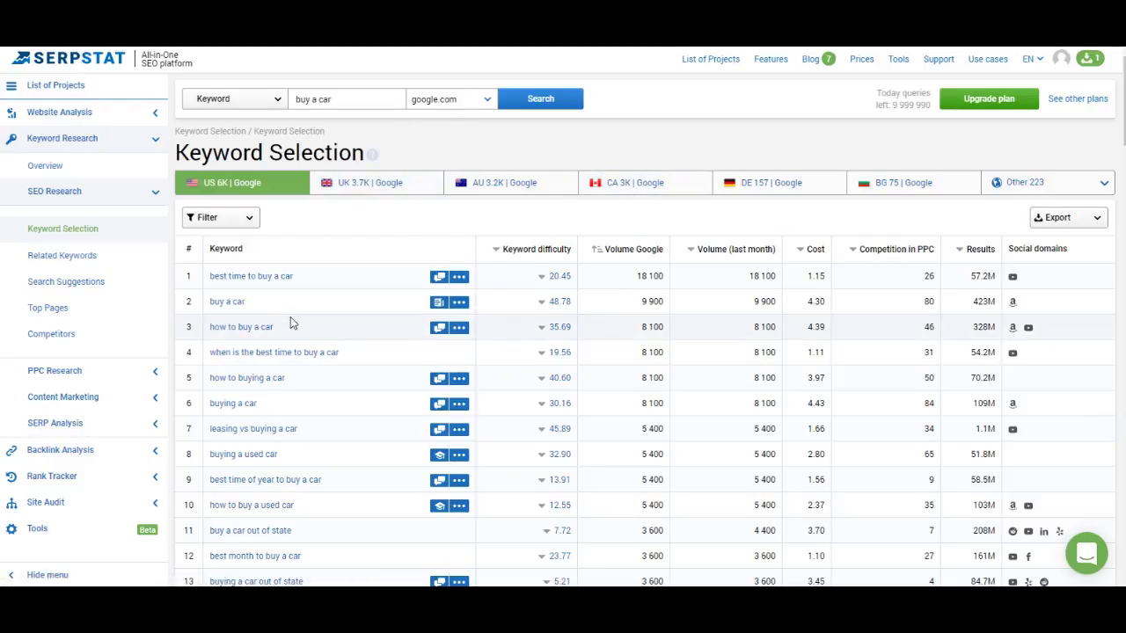
mouse_move(548, 252)
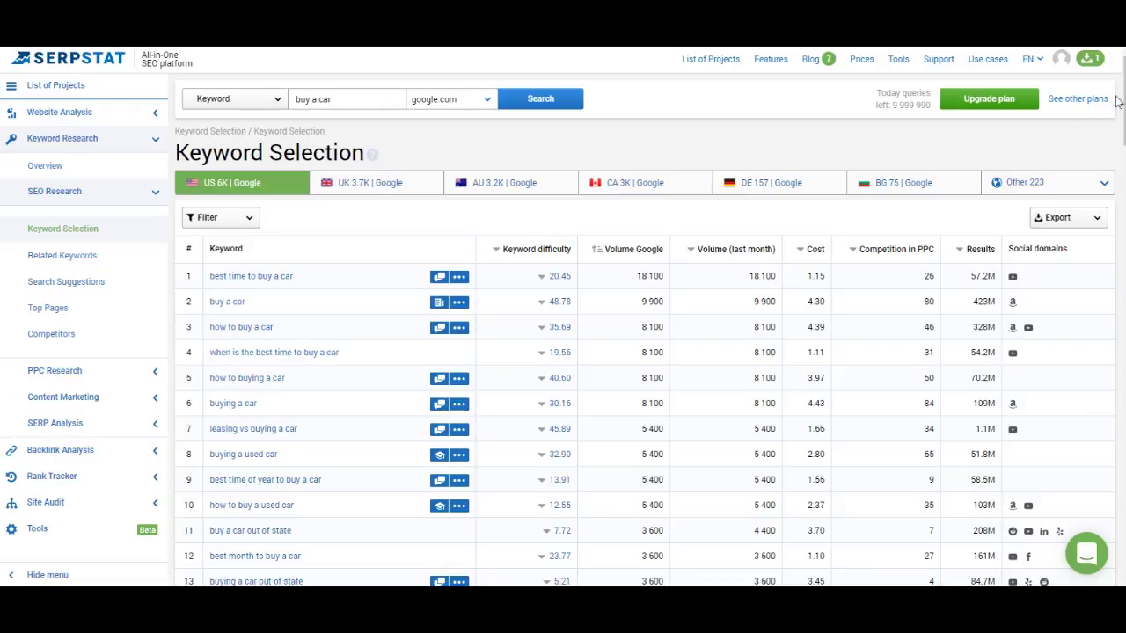
left_click_drag(1124, 102, 1106, 329)
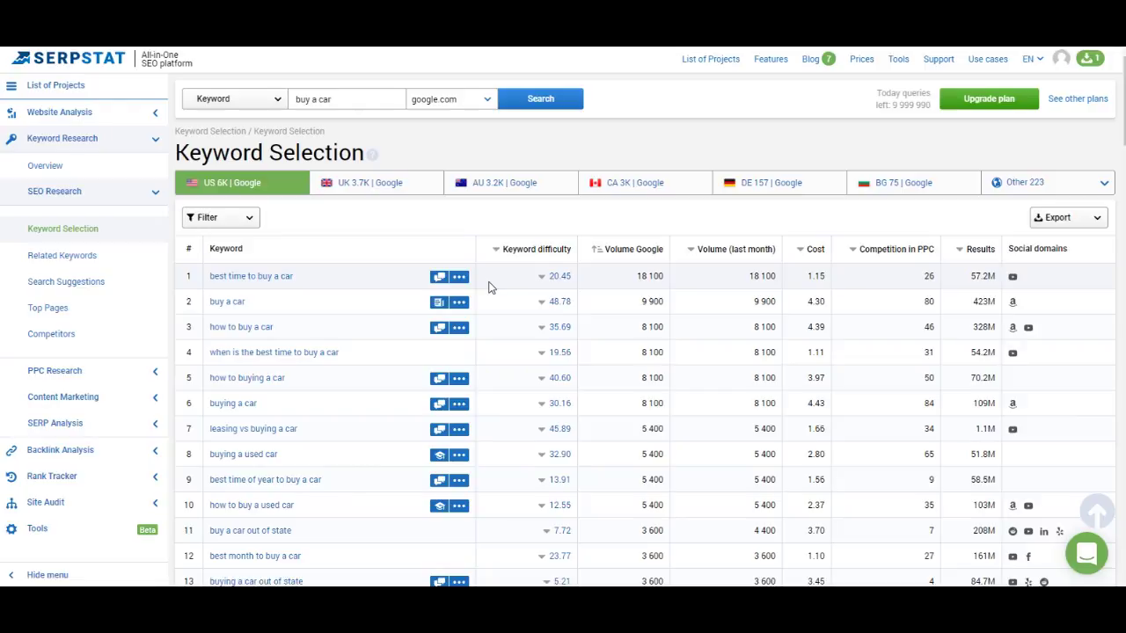
- Review the filter parameters and the export options available for the Keyword Selection report
left_click(249, 219)
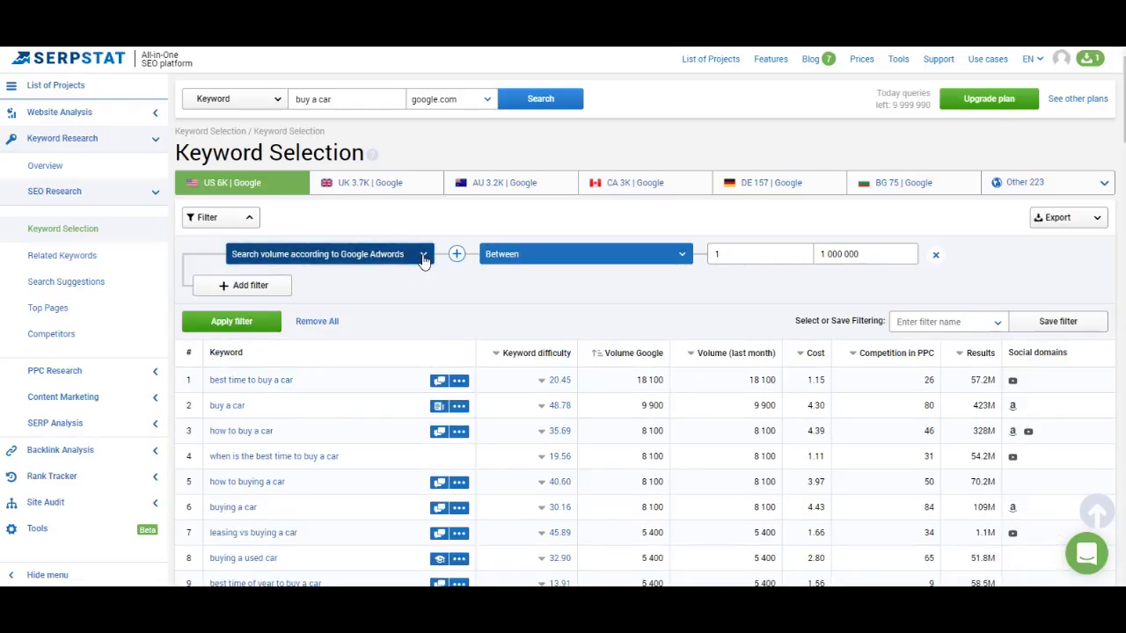
left_click(423, 256)
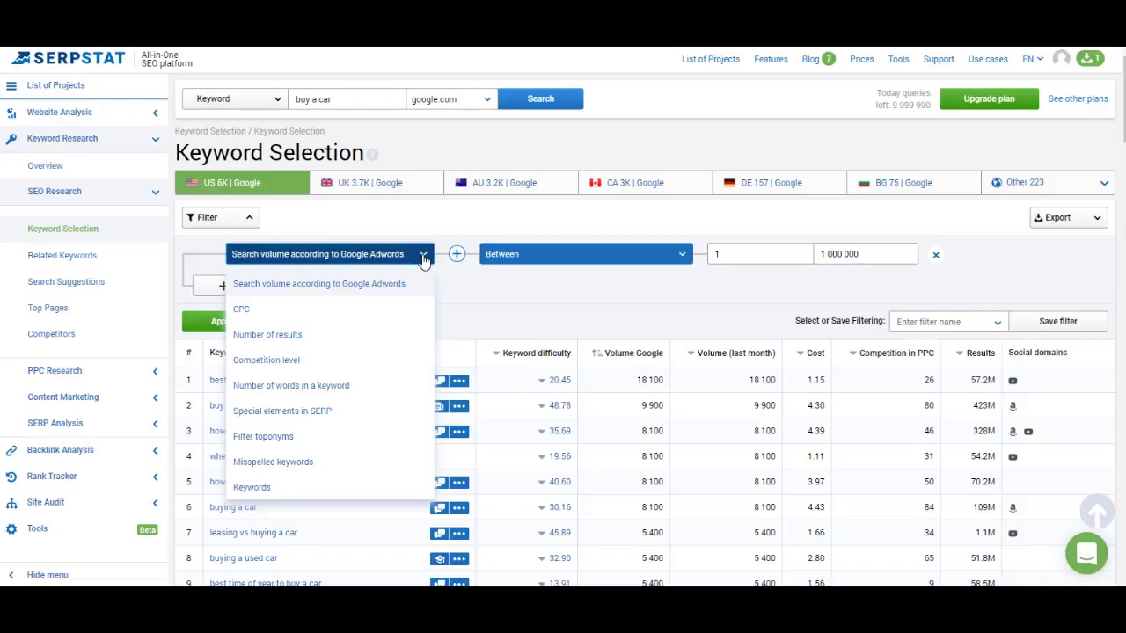
left_click(423, 257)
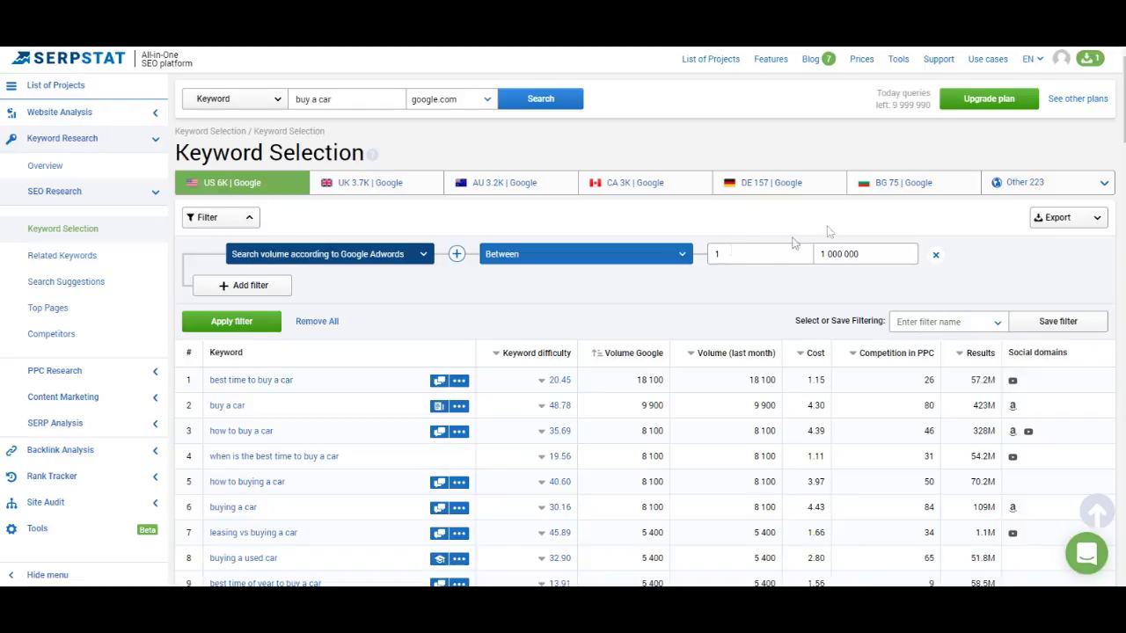
left_click(1097, 220)
- Open the Related Keywords report and search it for the keyword "fitment"
left_click(58, 255)
left_click_drag(338, 98, 261, 102)
type("fitment")
key("Return")
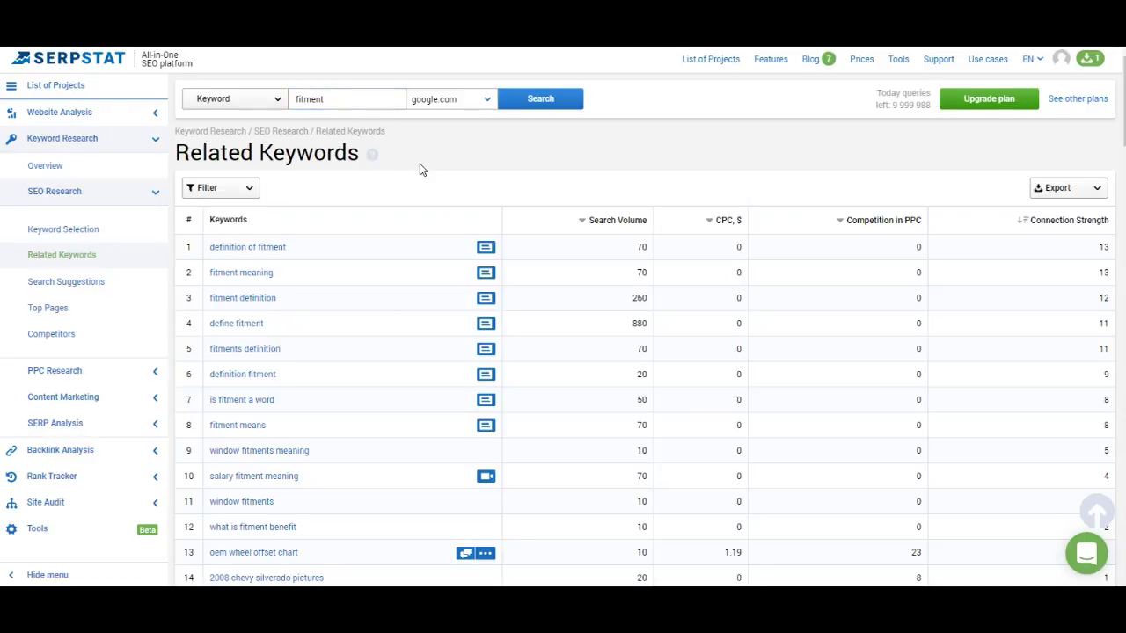
- Look through the related keywords found for "fitment", comparing them with the searched term
scroll(419, 169, "down", 4)
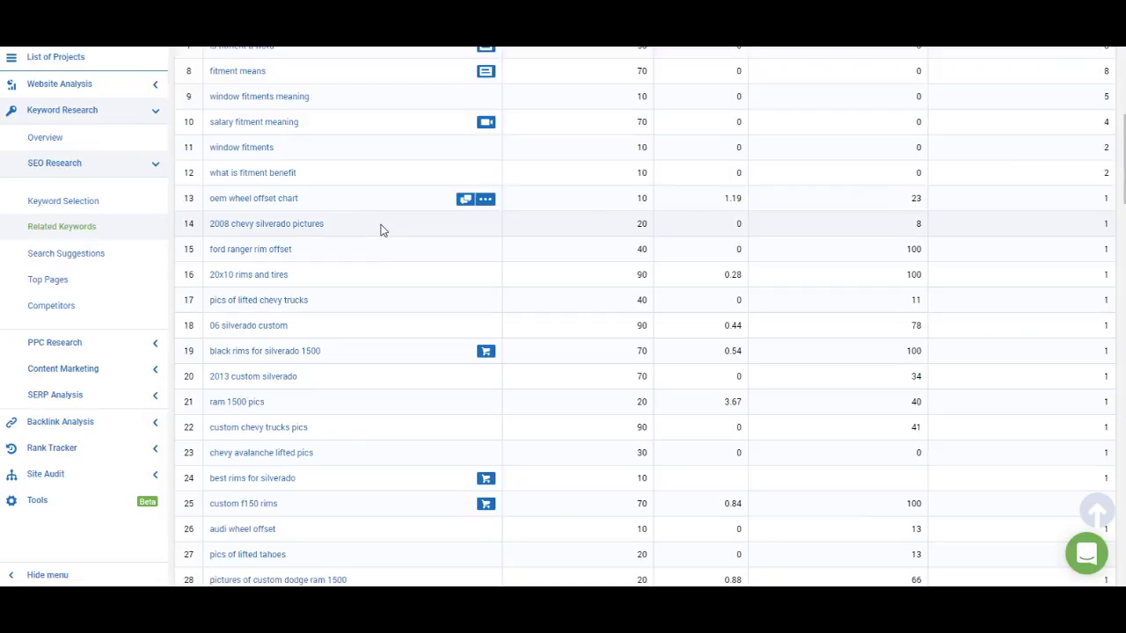
scroll(367, 305, "up", 5)
left_click_drag(342, 95, 276, 96)
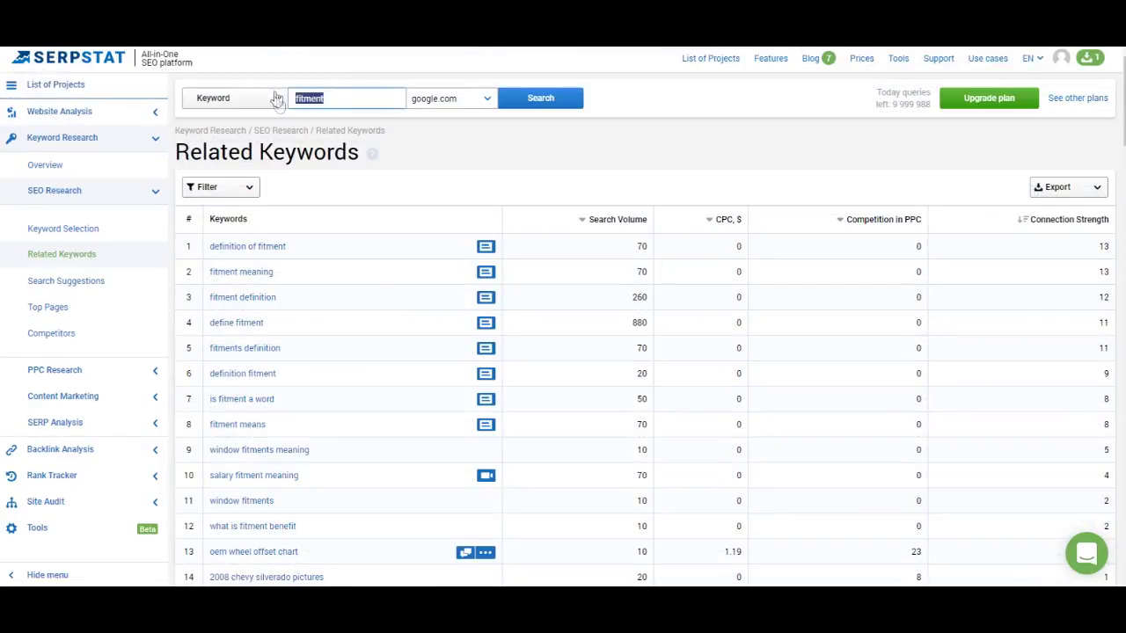
scroll(394, 315, "down", 9)
scroll(394, 318, "down", 3)
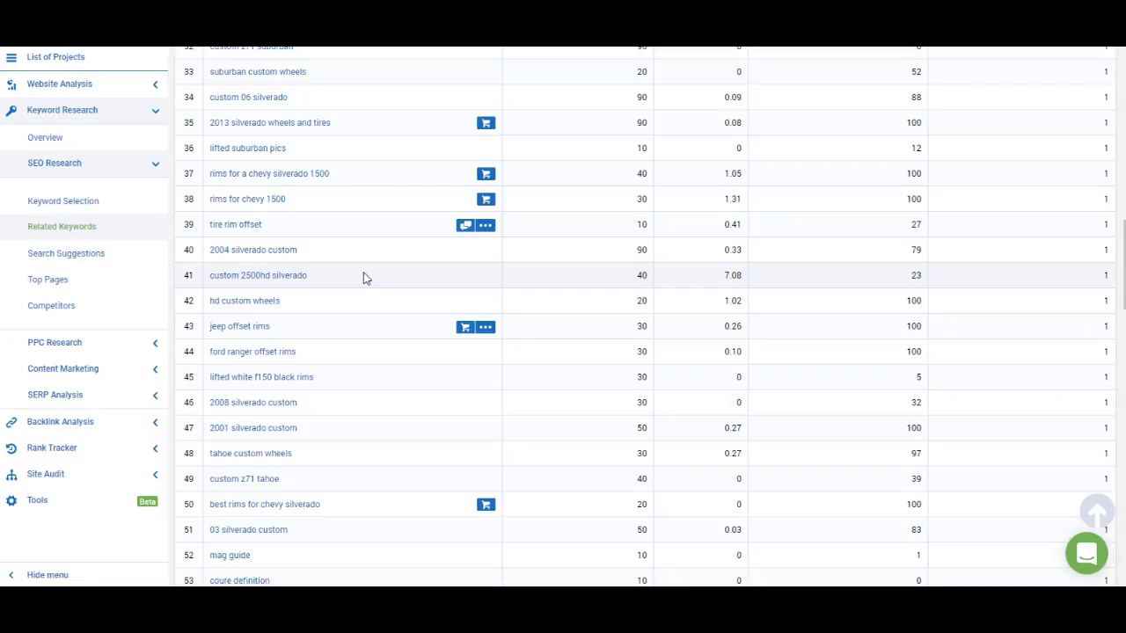
- Return to the start of the related keywords table for "fitment" and review the keywords with the strongest connection
scroll(367, 278, "up", 12)
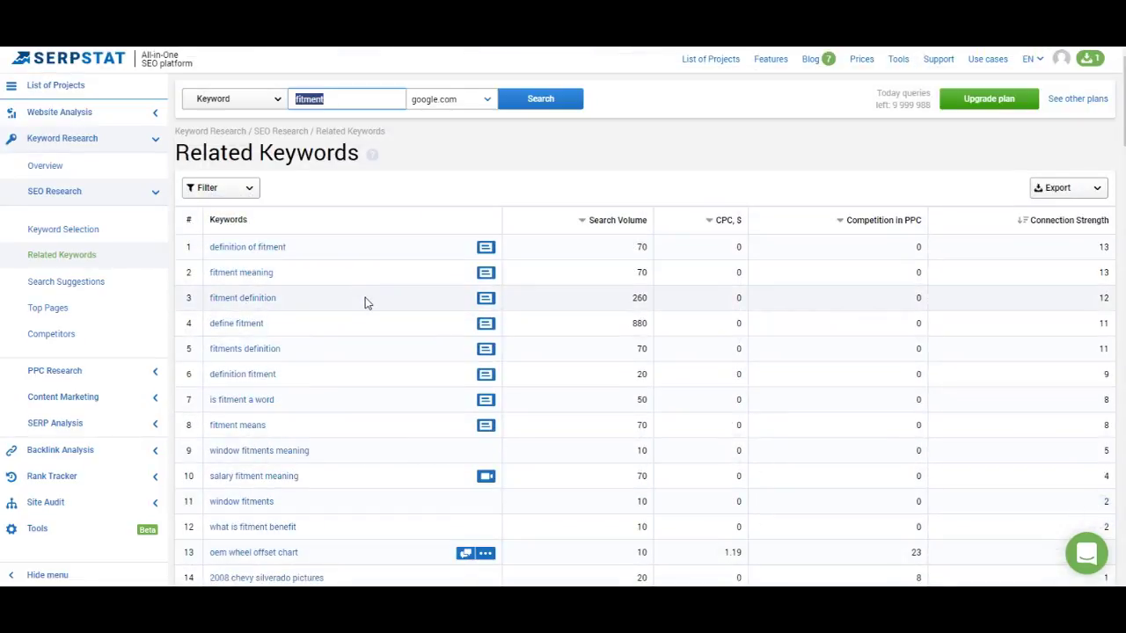
scroll(365, 302, "down", 4)
scroll(365, 302, "up", 4)
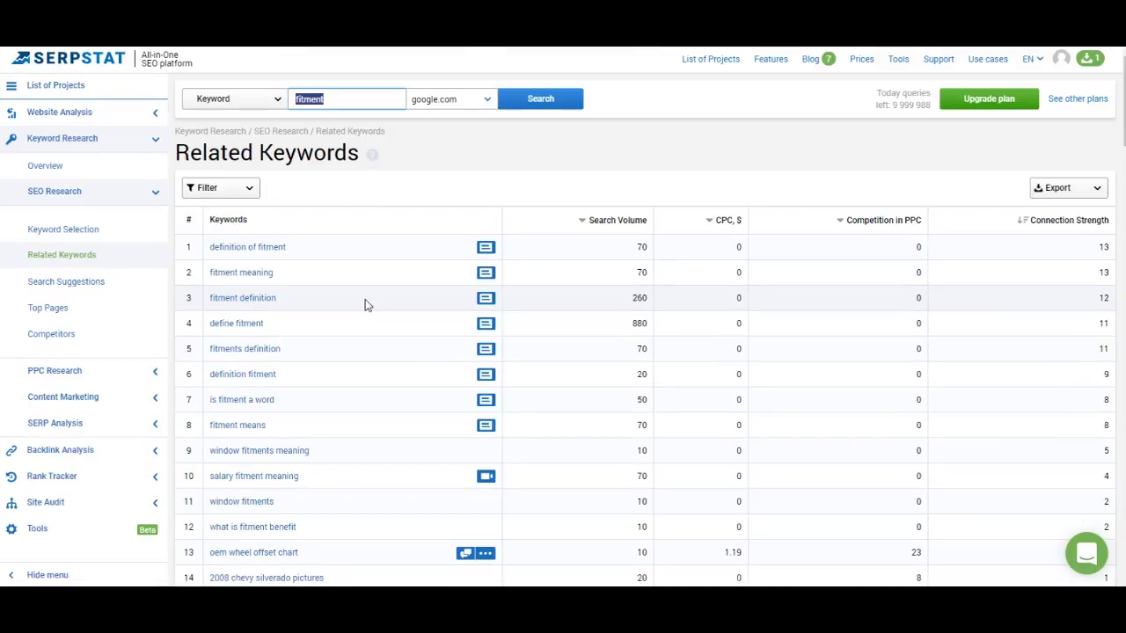
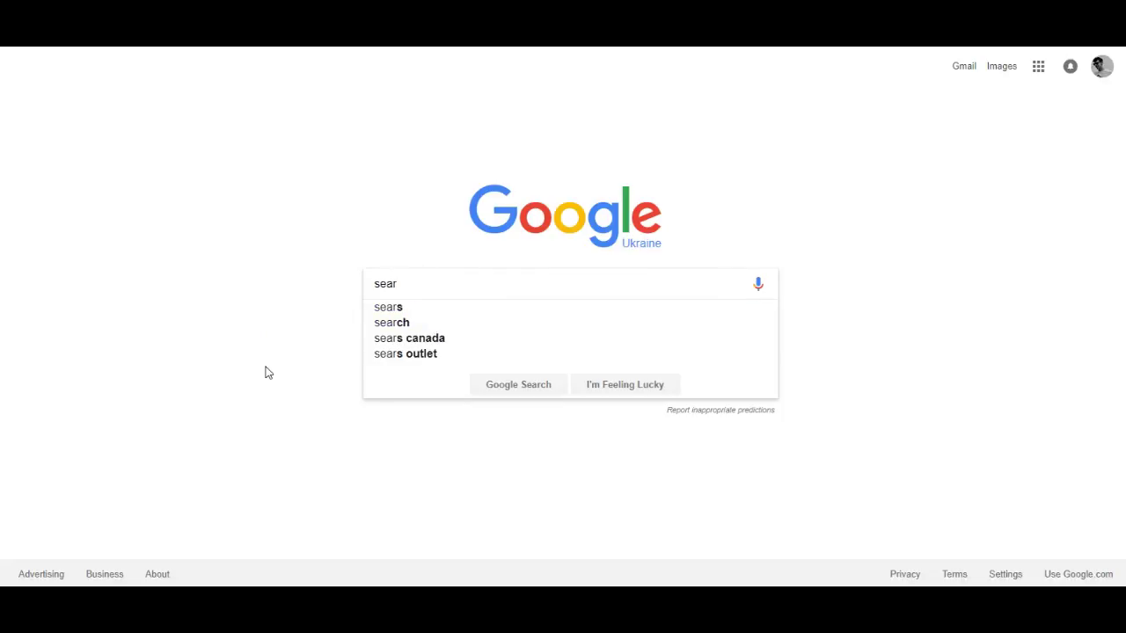
- Switch to Google and enter the partial query "search sugg" to view its autocomplete suggestions
type("suu")
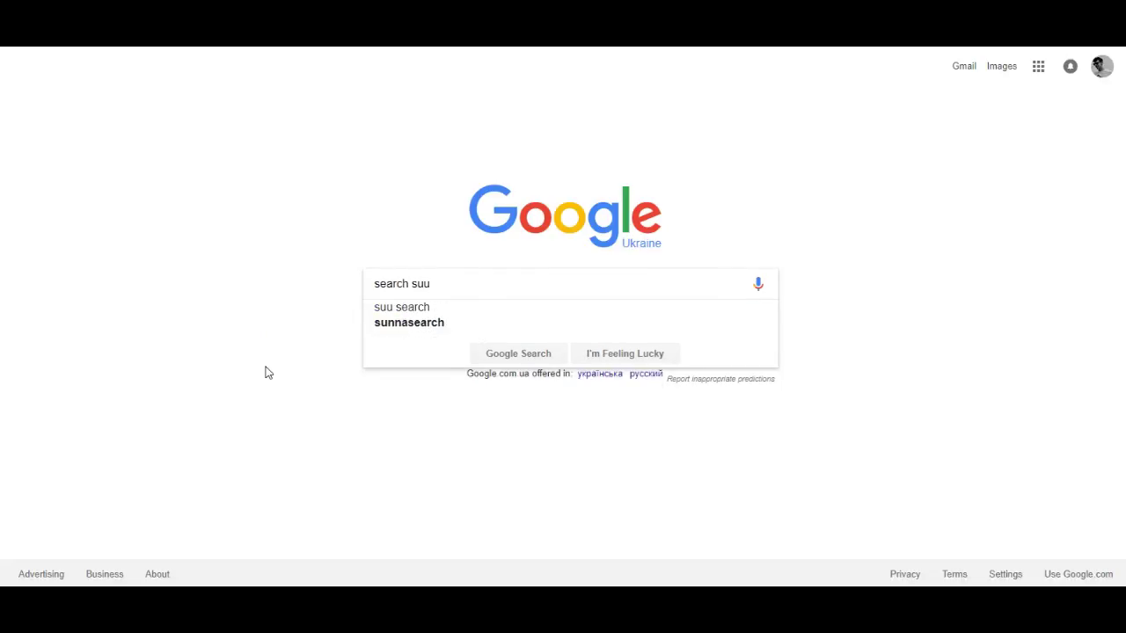
key("BackSpace")
type("gg")
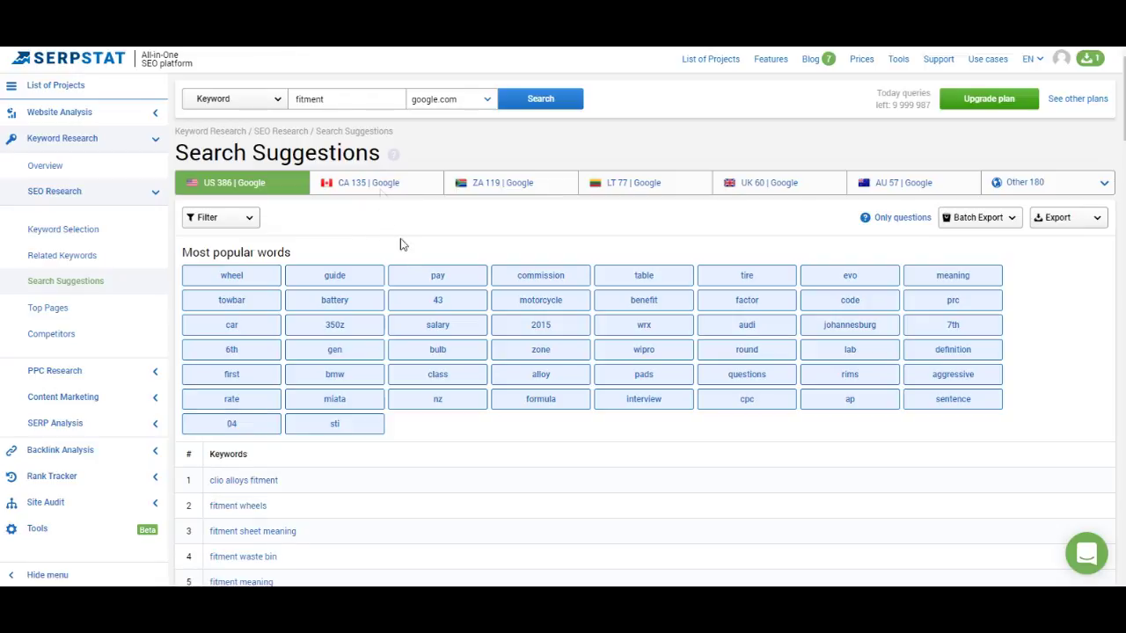
- Search Serpstat's Search Suggestions report for "buy a car", look through the suggestions, and narrow them by the popular word "dealership"
left_click_drag(339, 100, 266, 103)
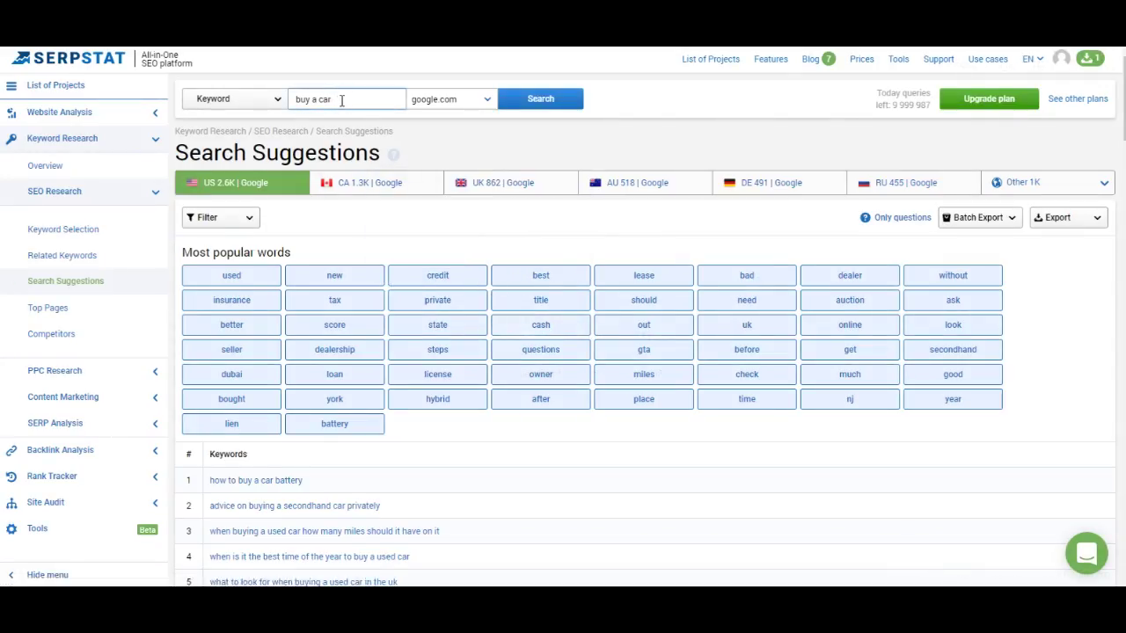
scroll(515, 428, "down", 3)
scroll(516, 429, "down", 20)
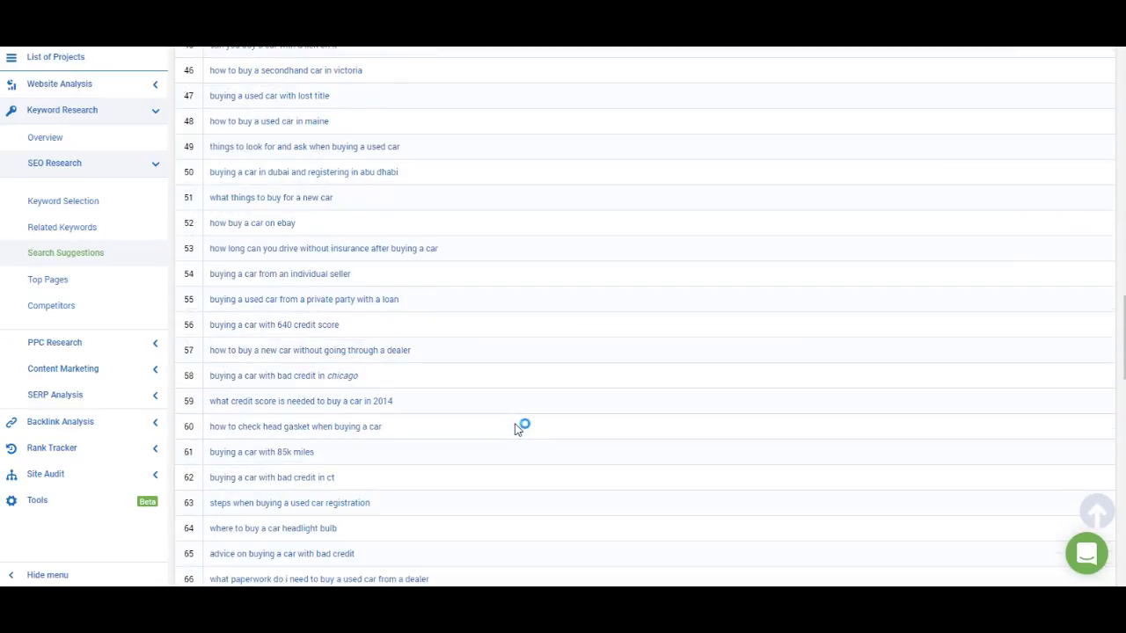
scroll(518, 429, "down", 8)
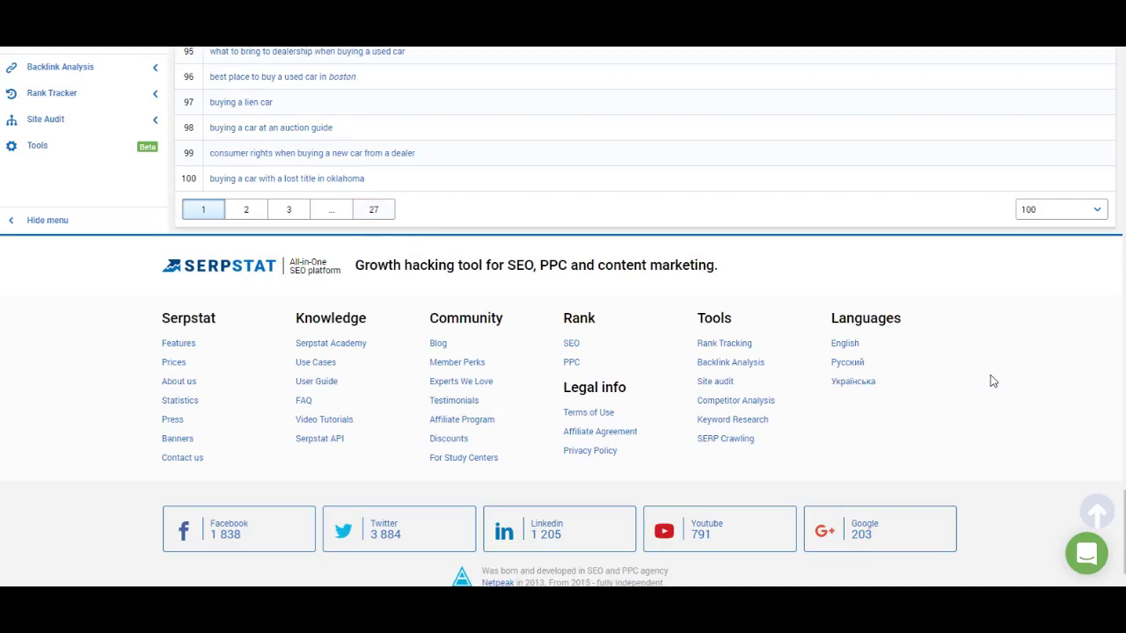
left_click(384, 218)
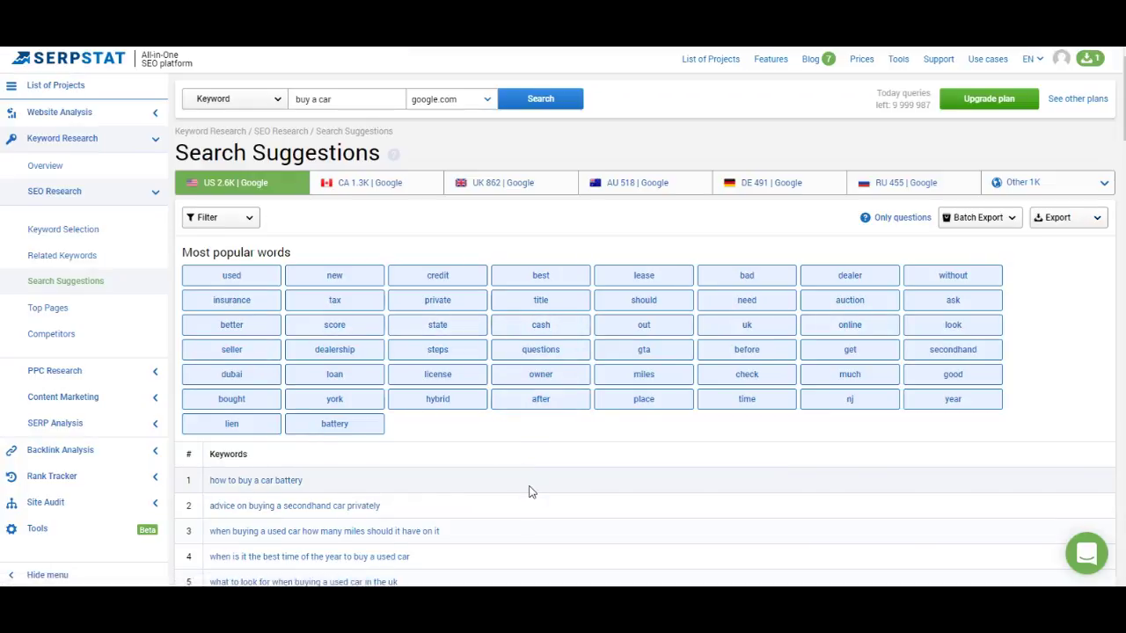
left_click(350, 350)
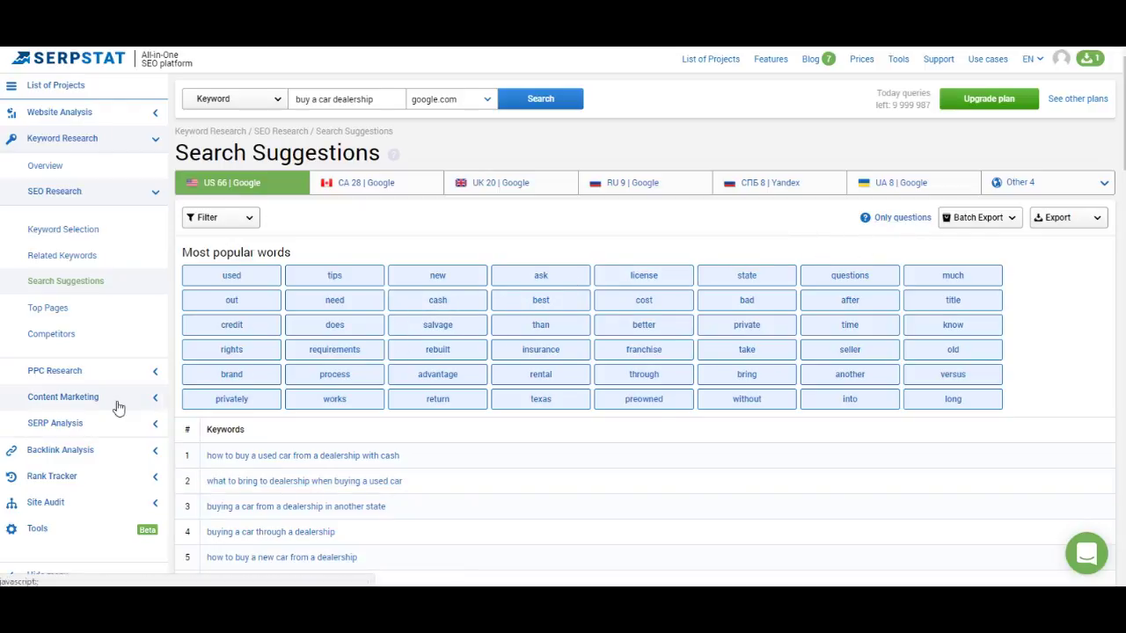
- Show only question queries for "buy a car" and look through the popular words and the tables grouped by question word
left_click(897, 217)
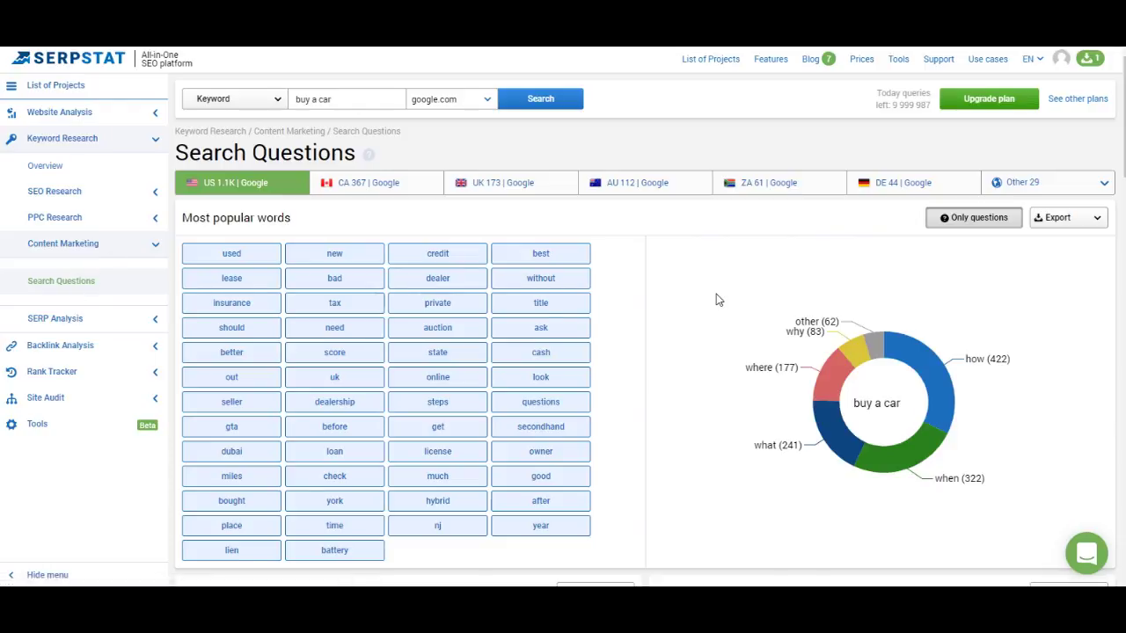
scroll(727, 349, "down", 5)
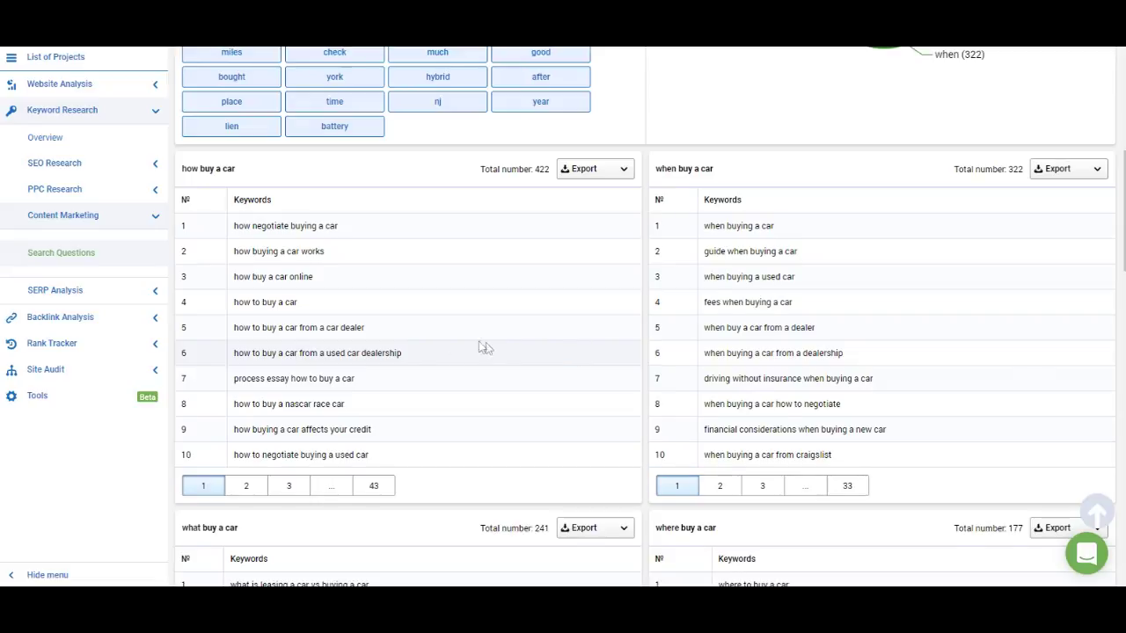
scroll(487, 349, "down", 5)
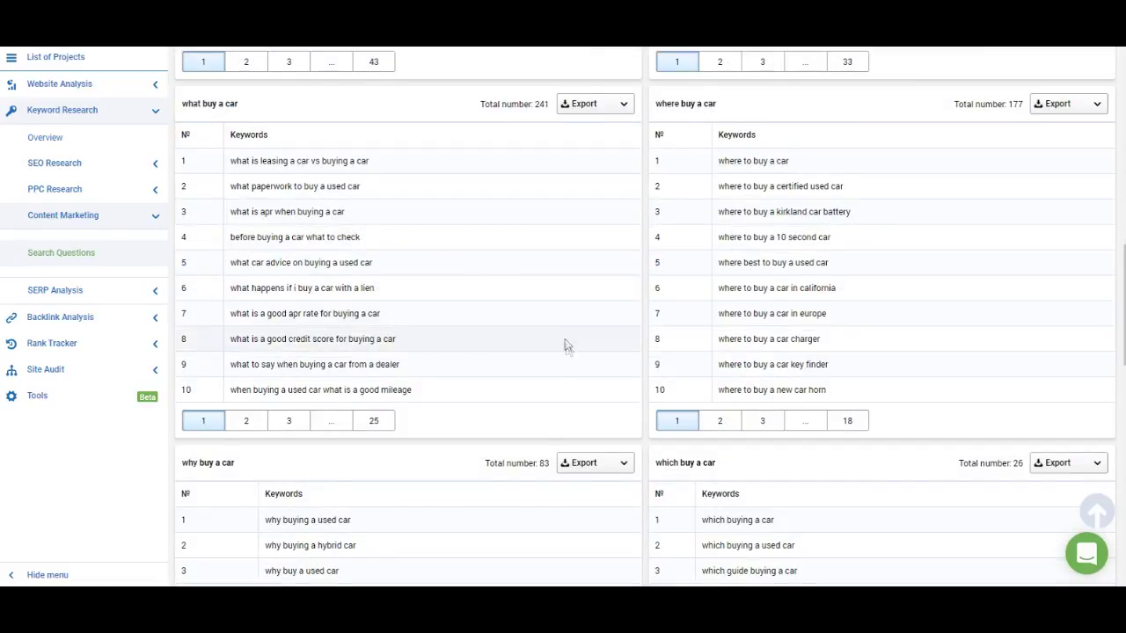
scroll(571, 364, "up", 8)
scroll(548, 397, "up", 3)
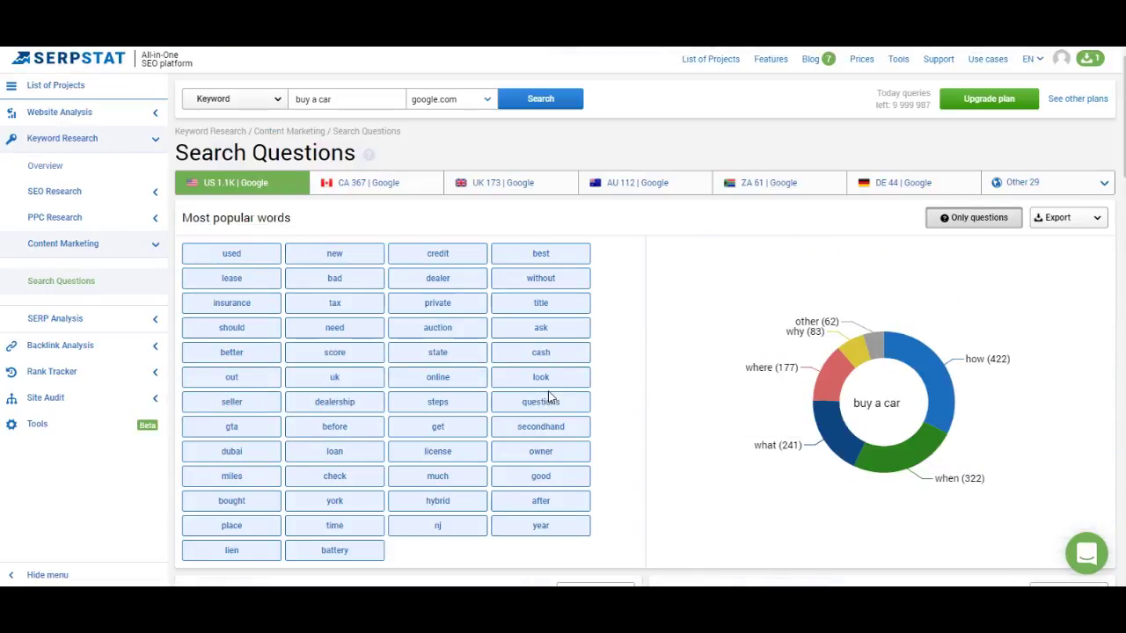
scroll(550, 398, "down", 5)
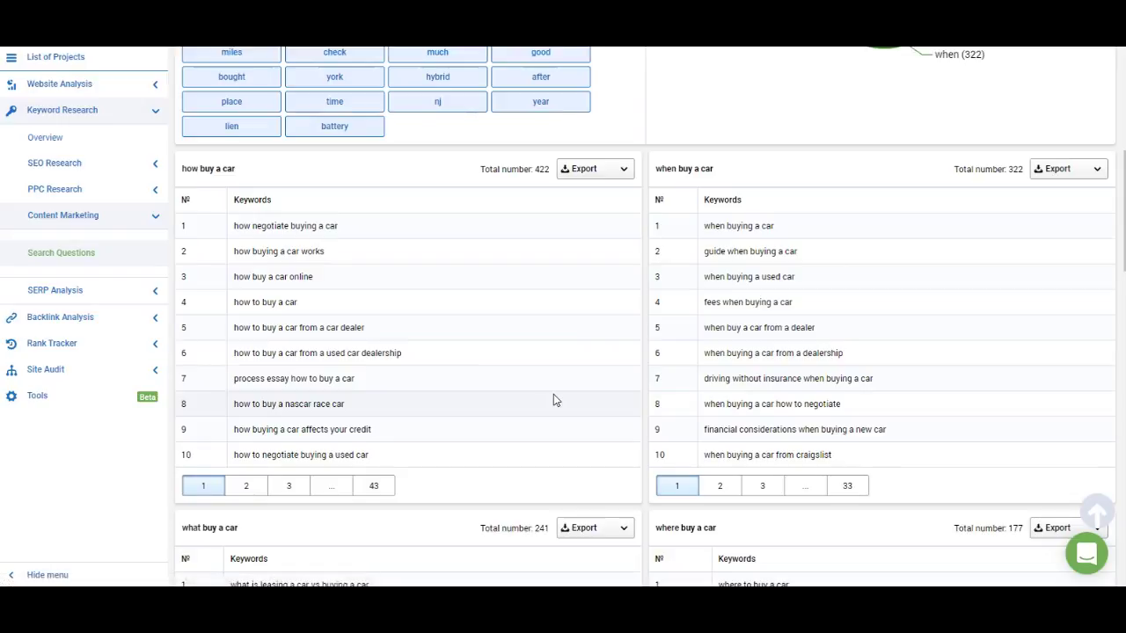
scroll(553, 397, "up", 5)
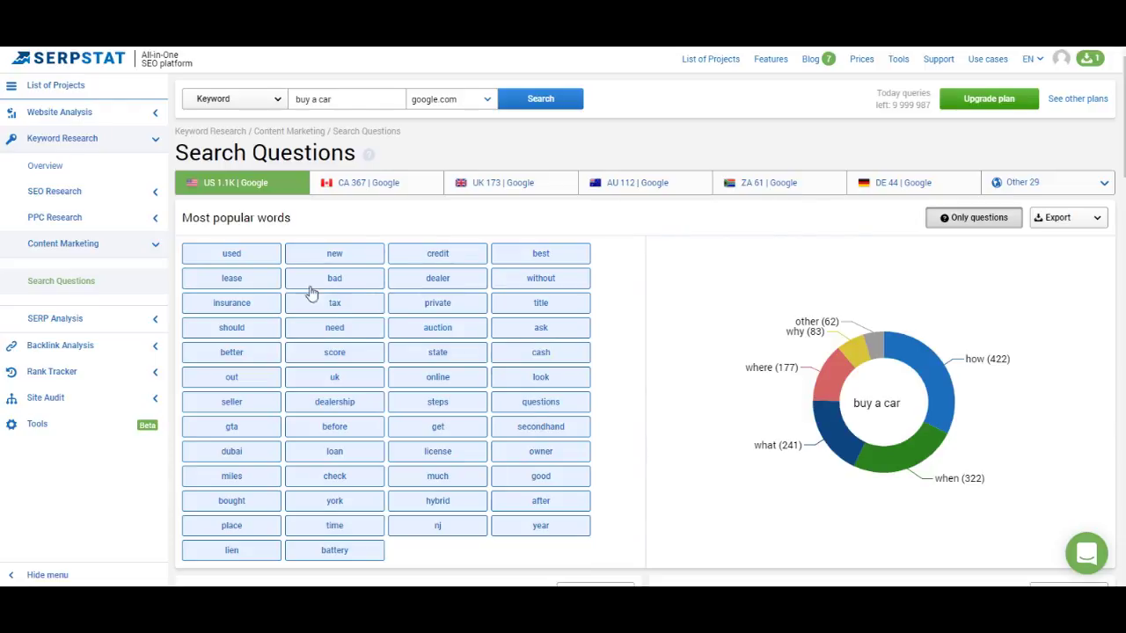
- Open the Top Pages report under SEO Research for "buy a car"
left_click(150, 192)
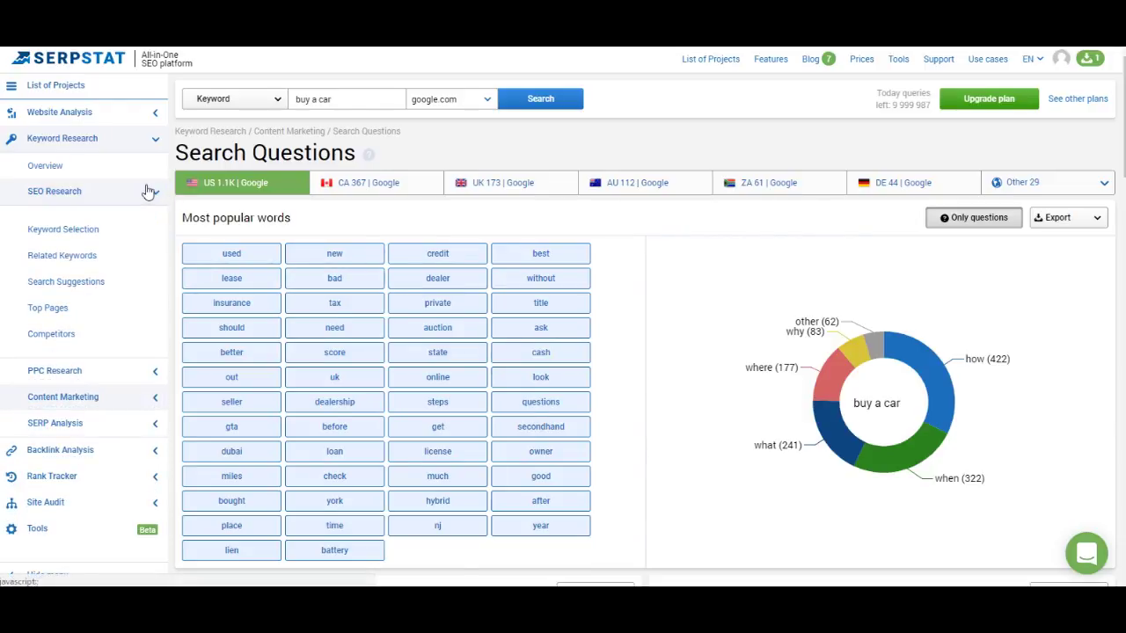
left_click(59, 309)
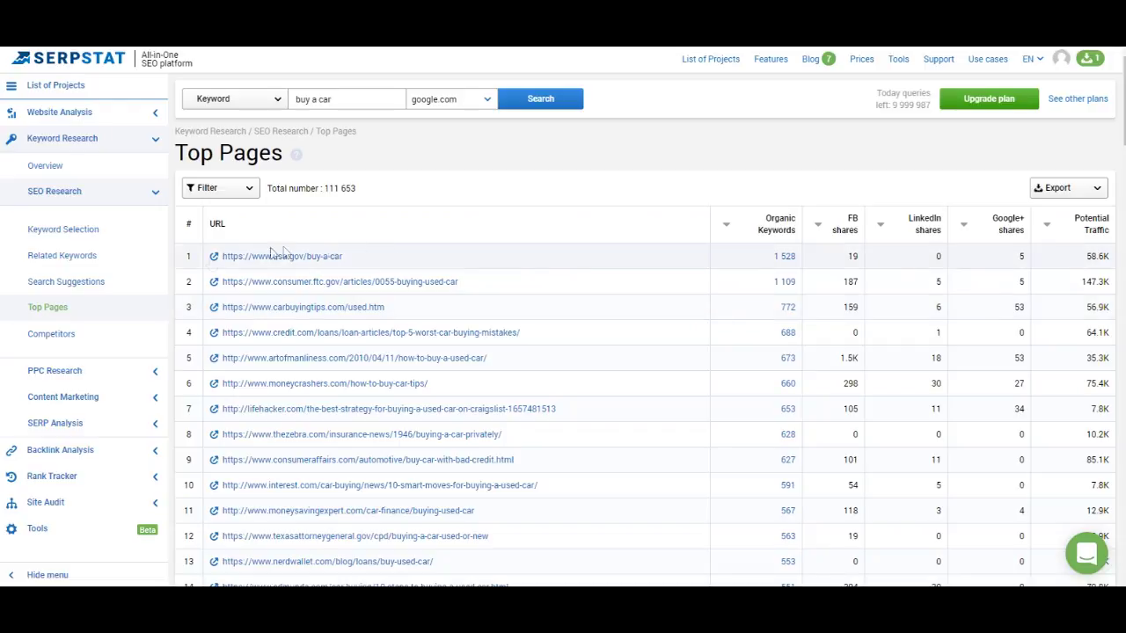
- Open the SEO Research Competitors report for "buy a car" and look through the full list of competing domains
left_click(70, 338)
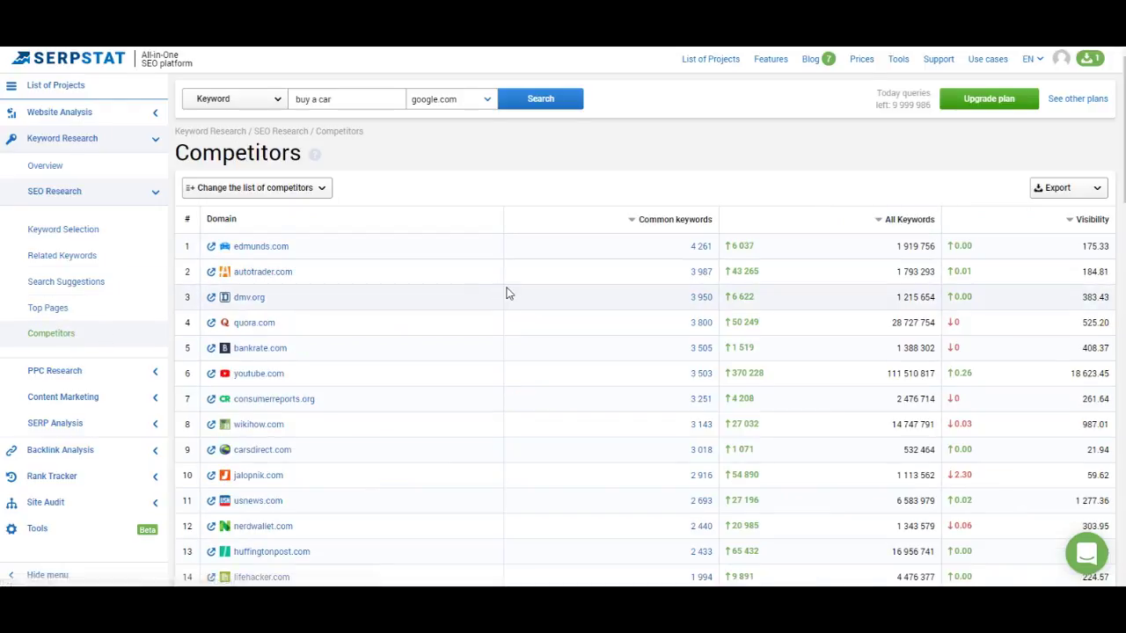
scroll(505, 292, "down", 6)
scroll(506, 293, "down", 10)
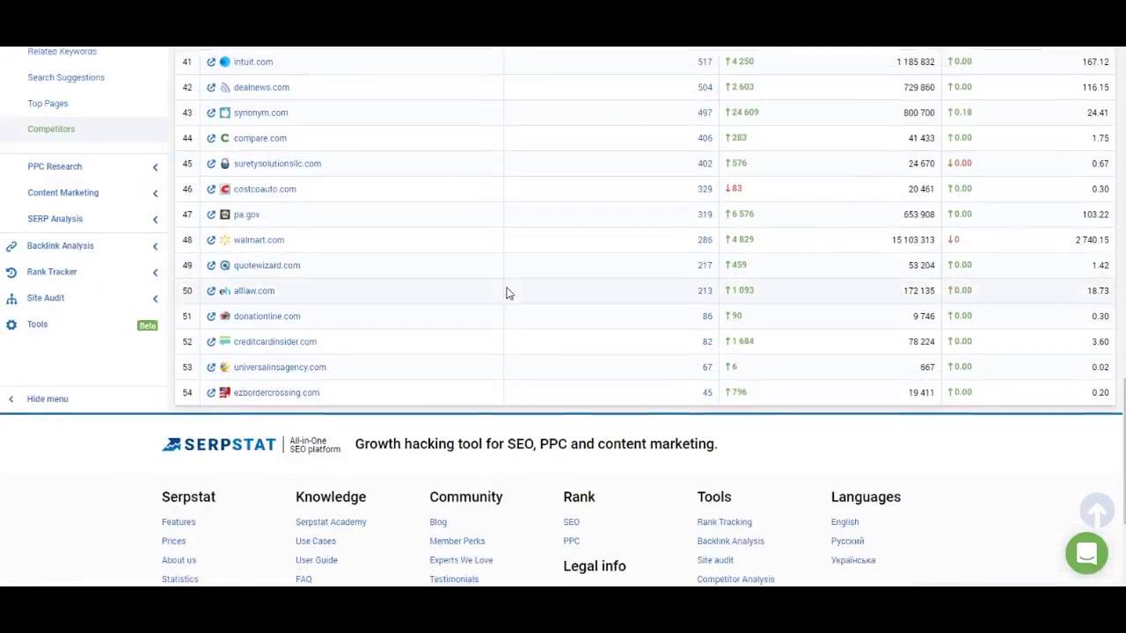
scroll(501, 382, "up", 5)
scroll(502, 383, "down", 3)
scroll(501, 383, "up", 15)
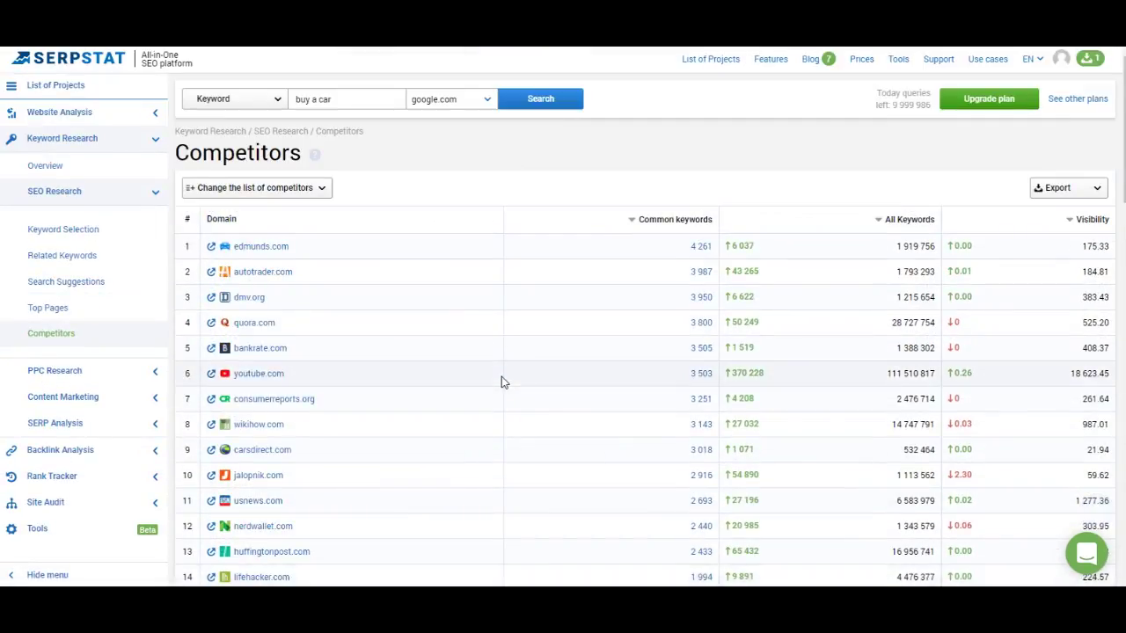
- Open the Keywords report under PPC Research for "buy a car" and look through the adverts and their keyword metrics
left_click(153, 372)
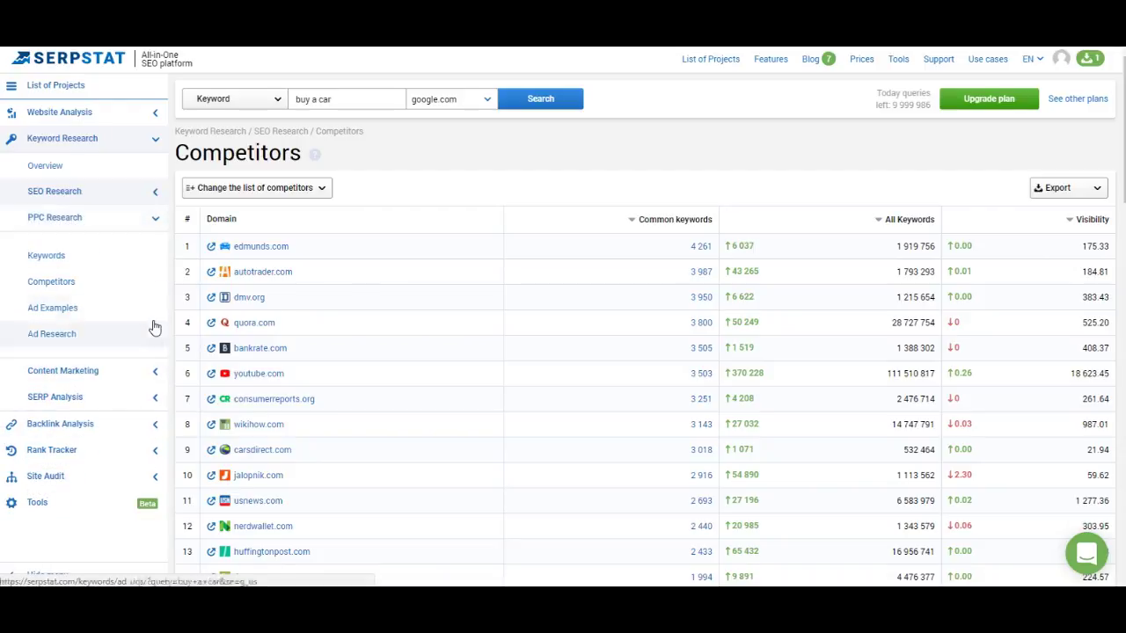
left_click(47, 256)
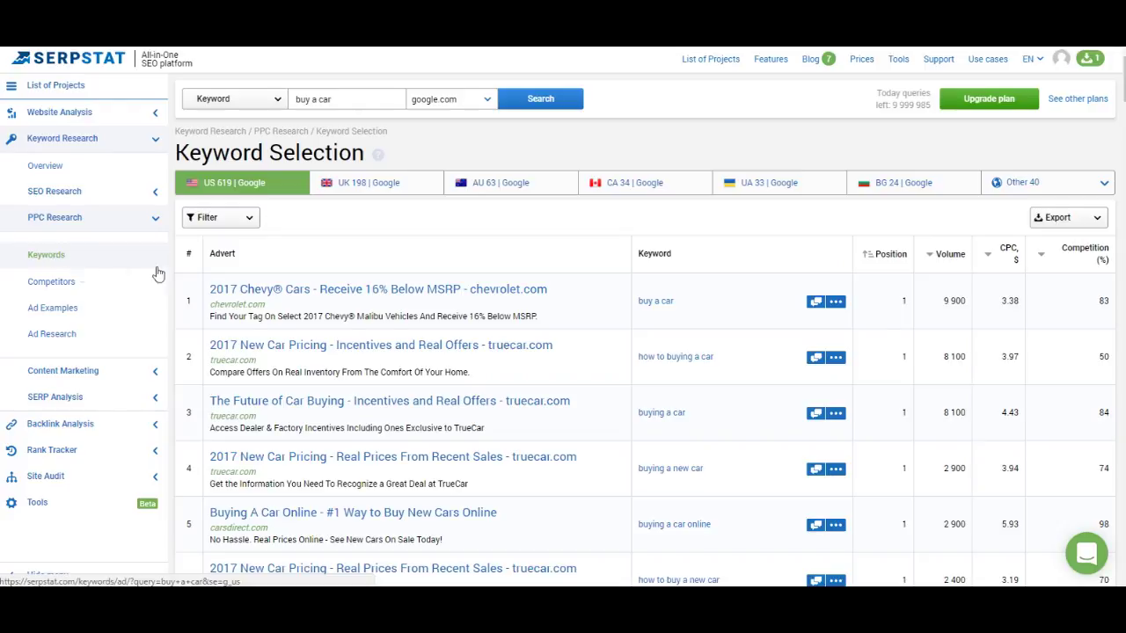
scroll(431, 315, "down", 5)
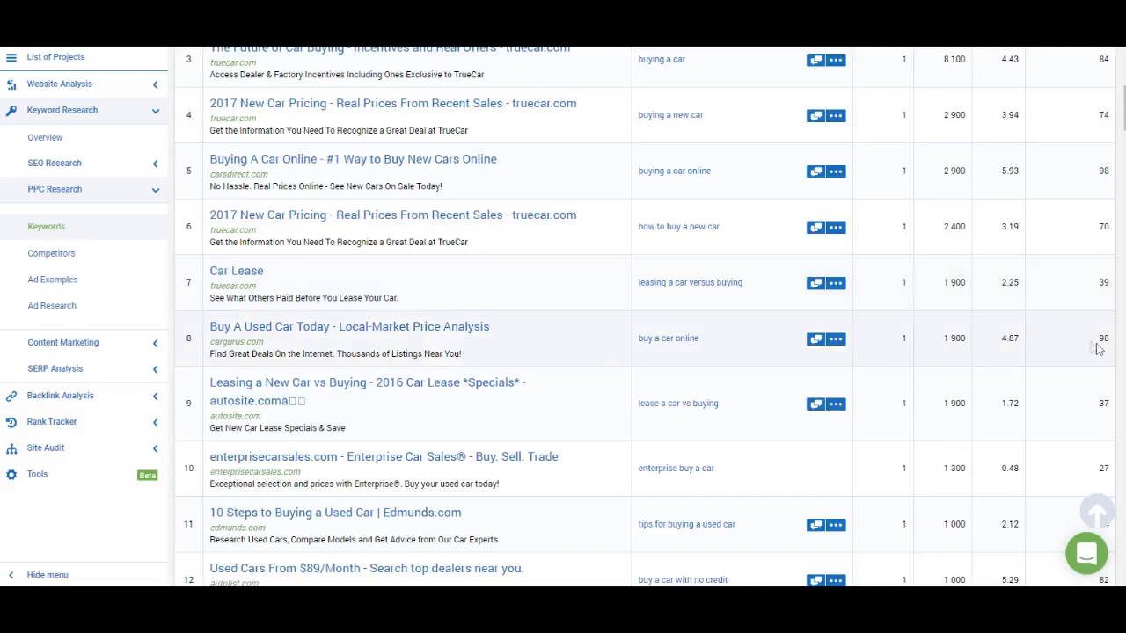
scroll(799, 409, "down", 4)
scroll(708, 432, "up", 6)
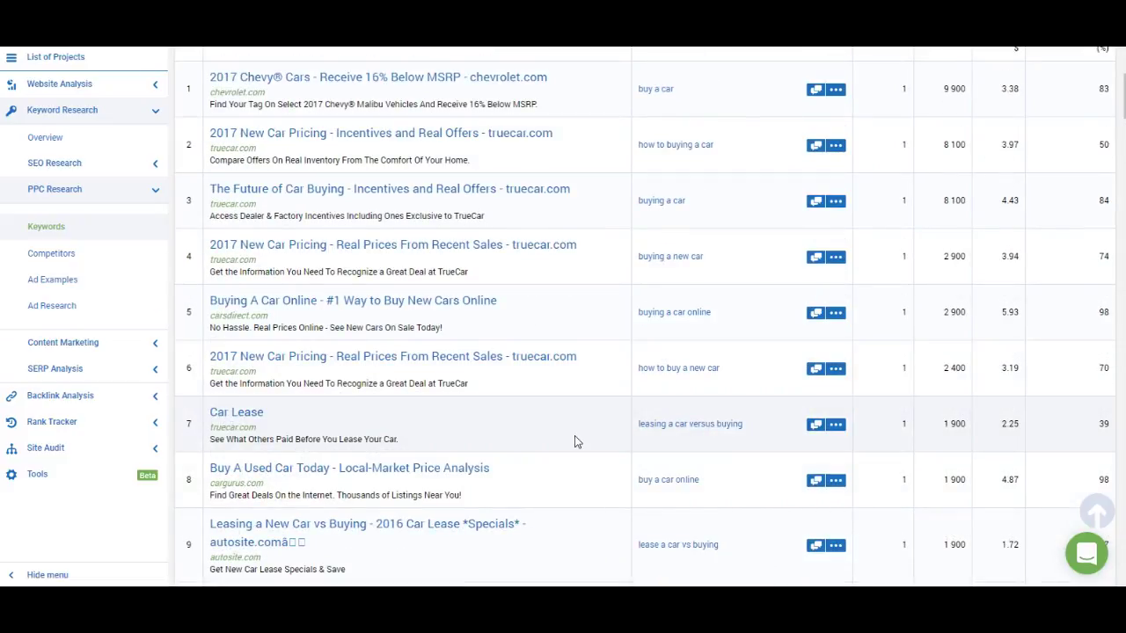
scroll(574, 435, "up", 3)
- View the PPC Research Competitors report for "buy a car", and open the Ad Examples report
left_click(101, 288)
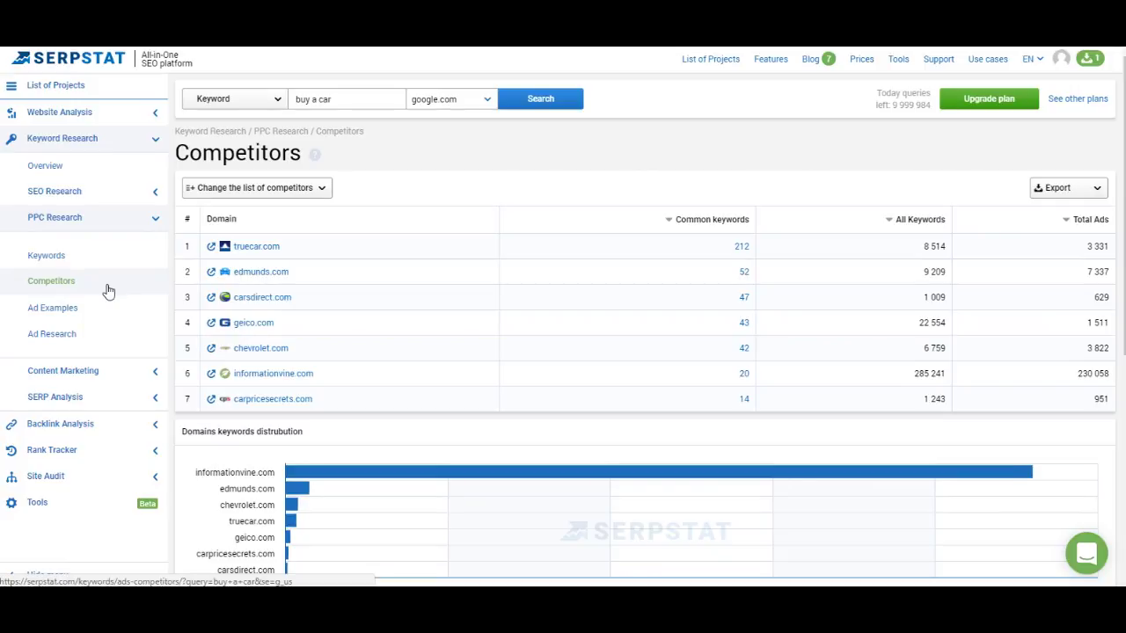
left_click(66, 311)
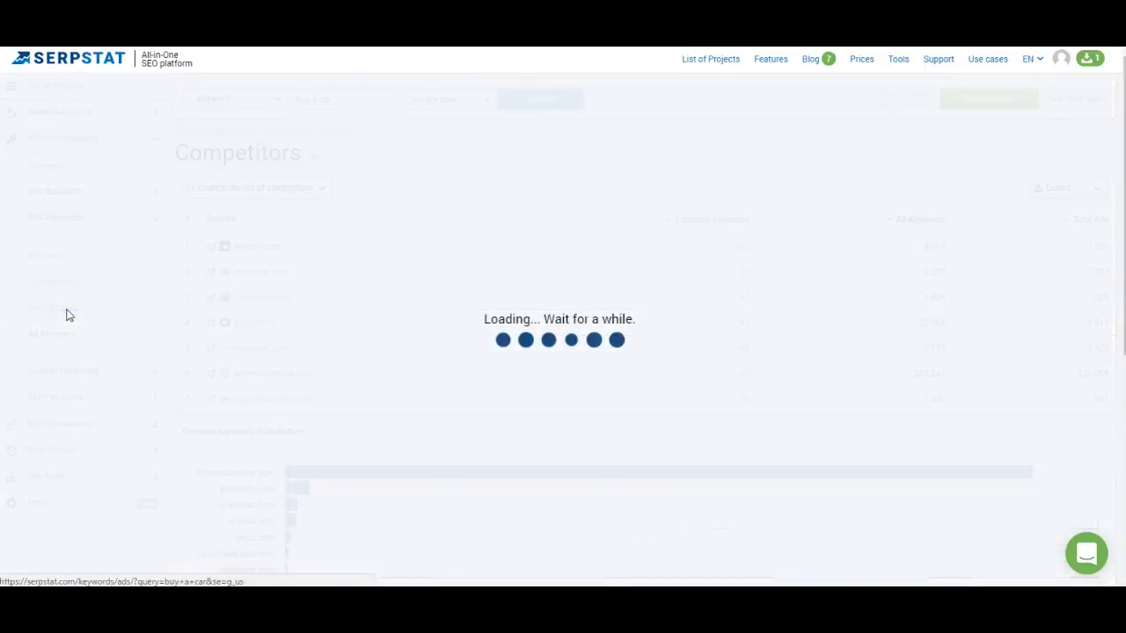
scroll(381, 314, "down", 3)
scroll(370, 349, "up", 3)
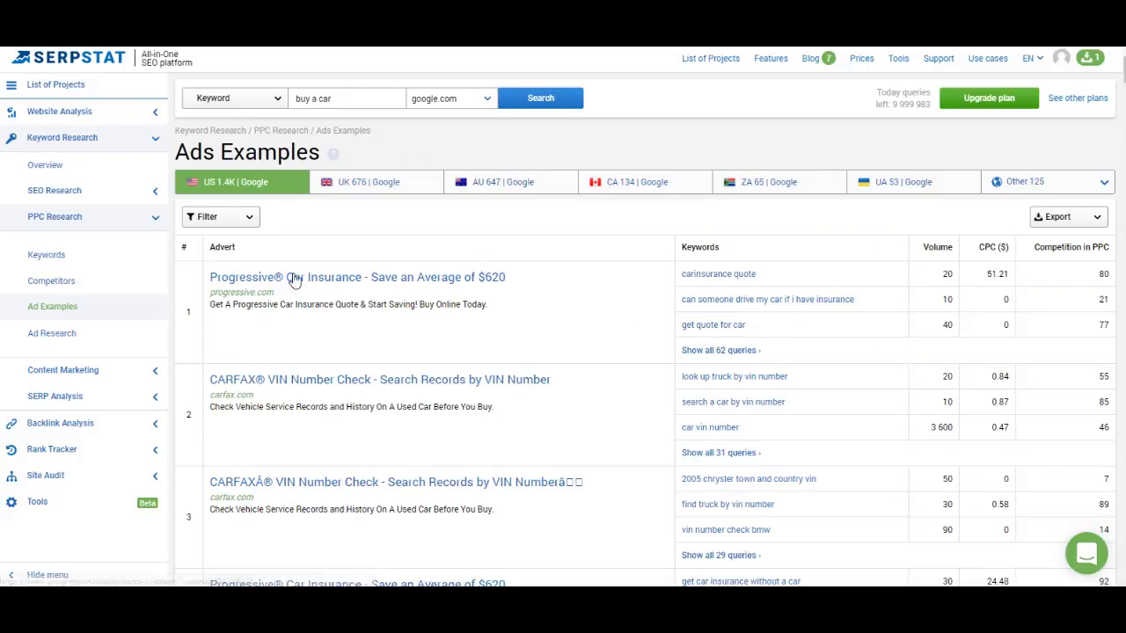
- Look through all queries for the first Progressive Car Insurance ad, and return to the Ad Examples report
left_click(716, 351)
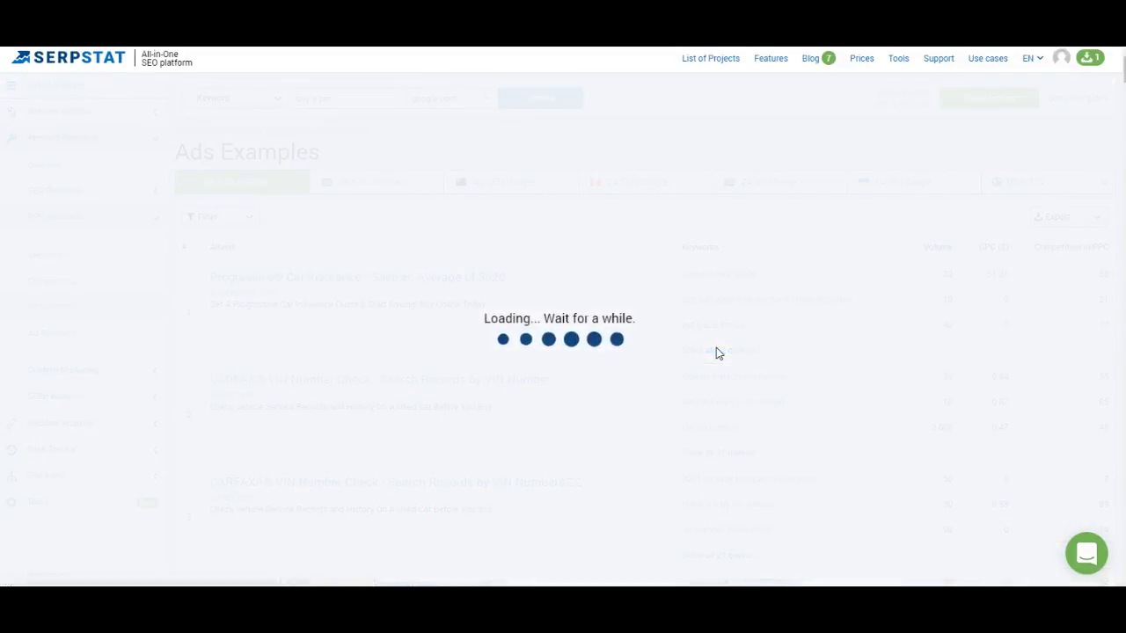
scroll(716, 350, "down", 8)
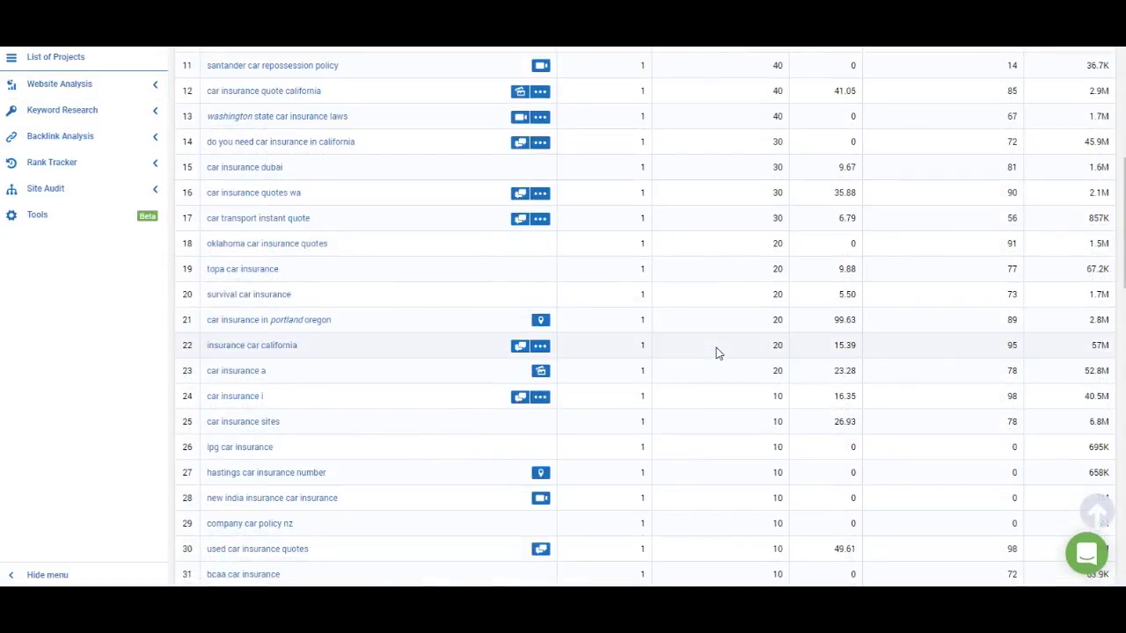
scroll(716, 352, "up", 10)
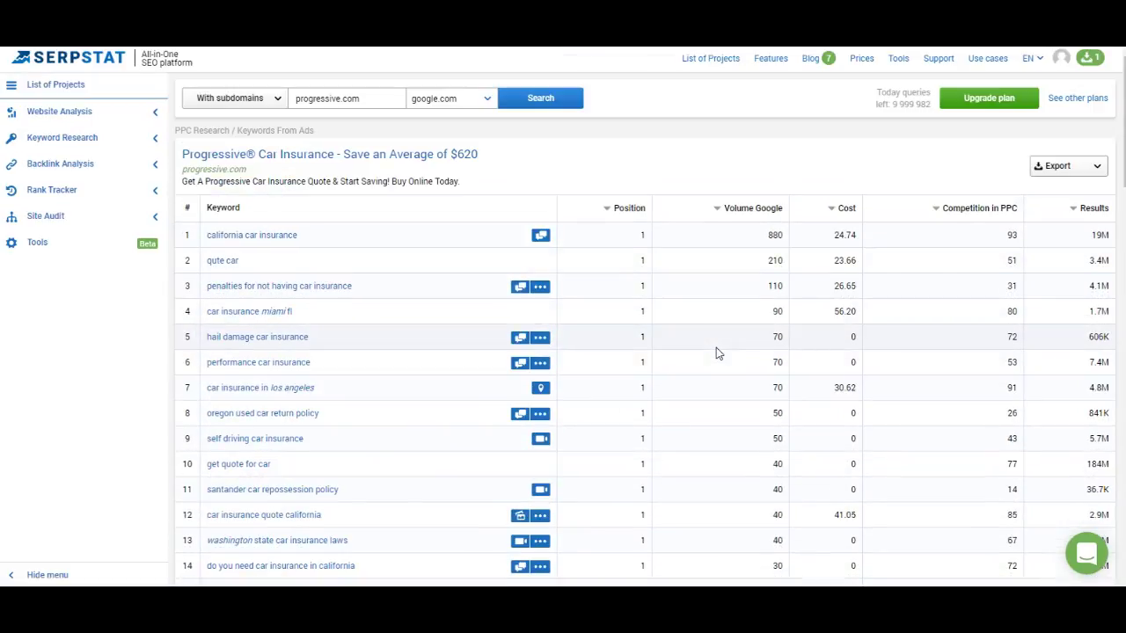
key("alt+Left")
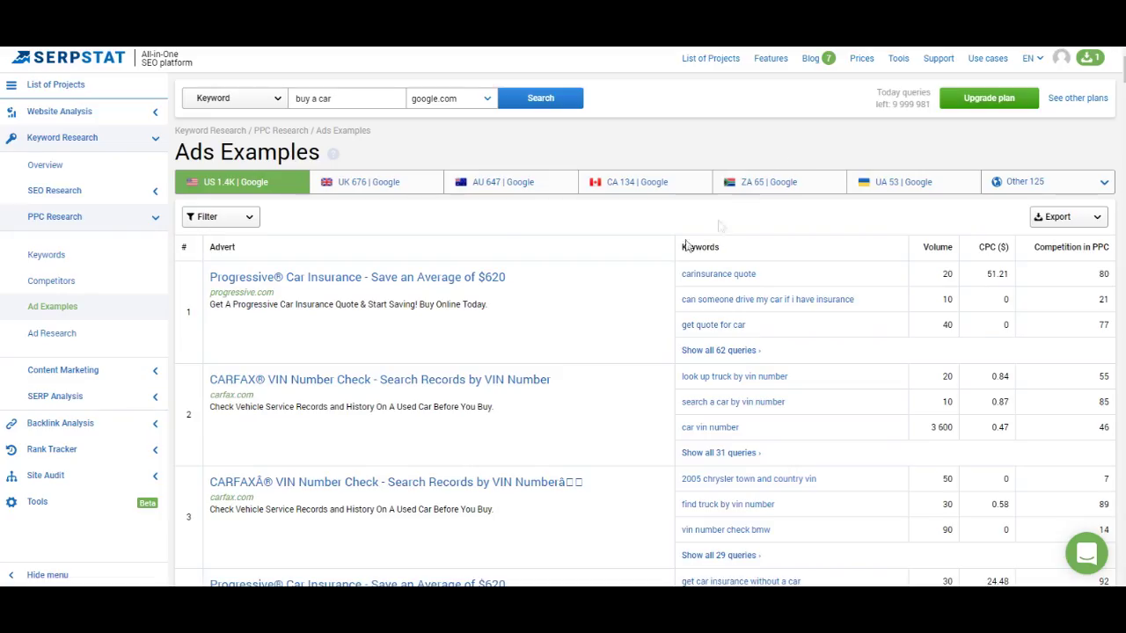
- Open the Ad Research report for "buy a car" and look through the adverts grouped by landing page
left_click(62, 334)
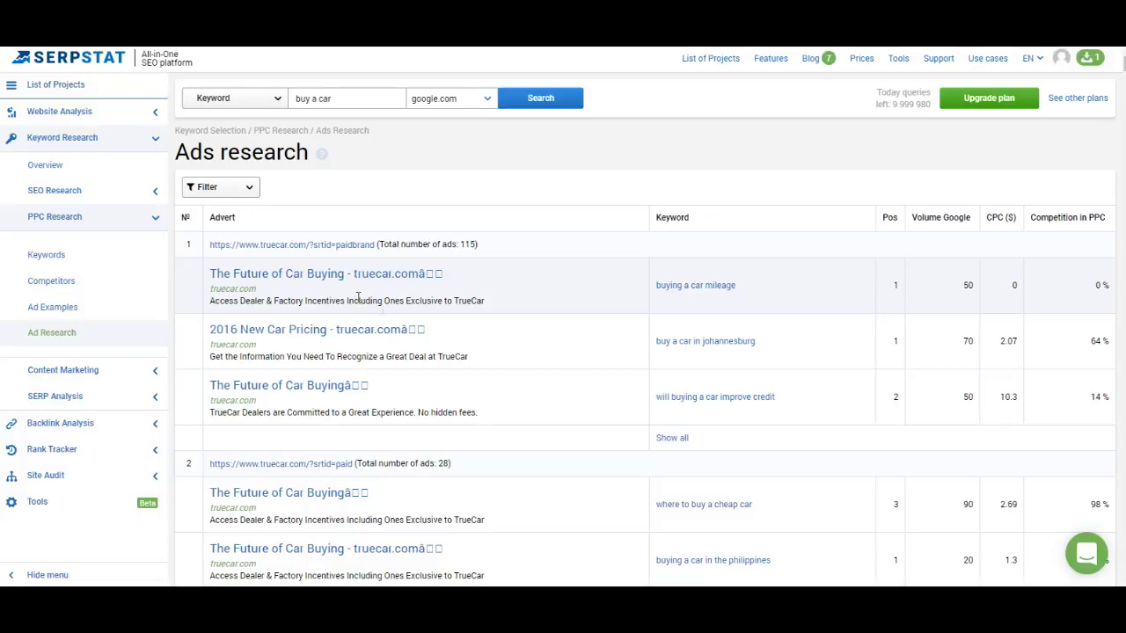
scroll(513, 385, "down", 4)
scroll(514, 384, "down", 2)
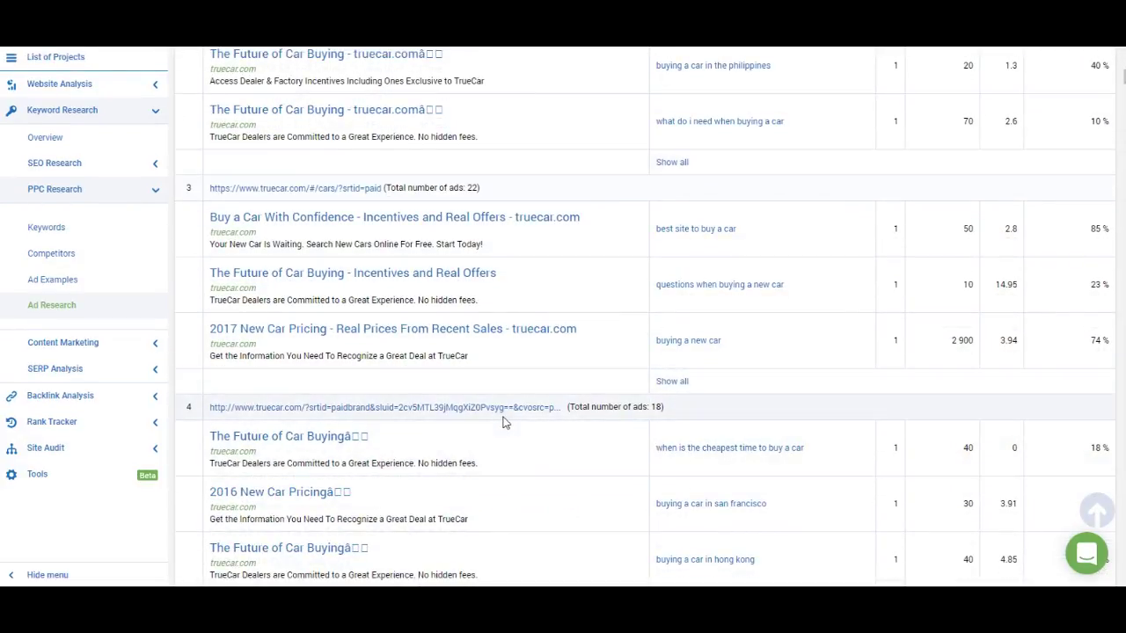
scroll(501, 440, "up", 8)
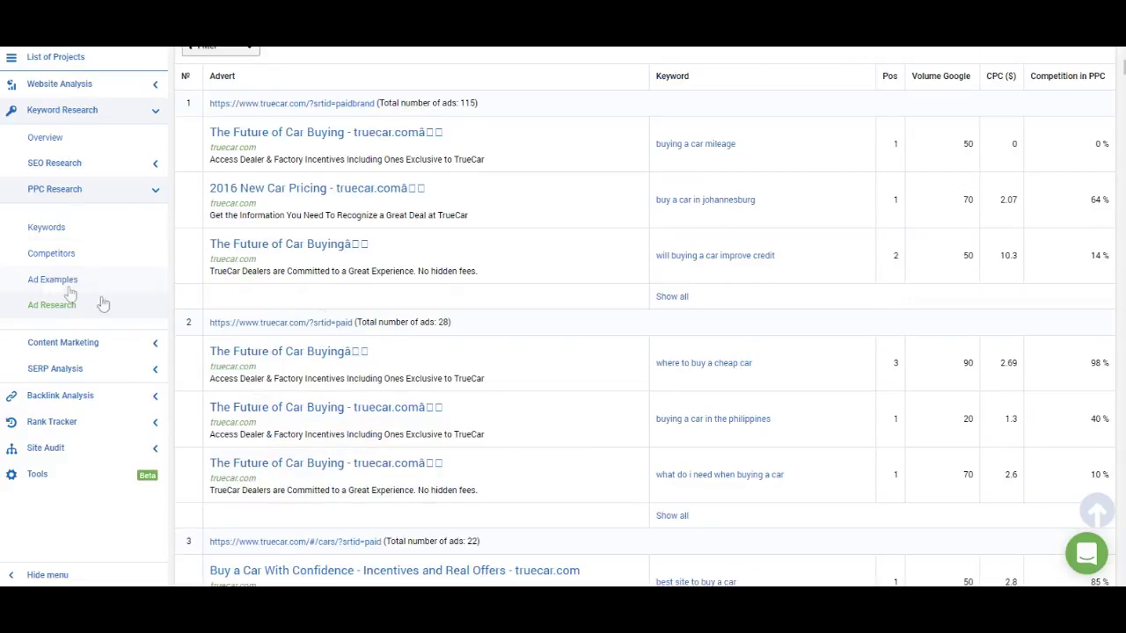
- Open the Top by Keyword report under SERP Analysis for "buy a car"
left_click(52, 304)
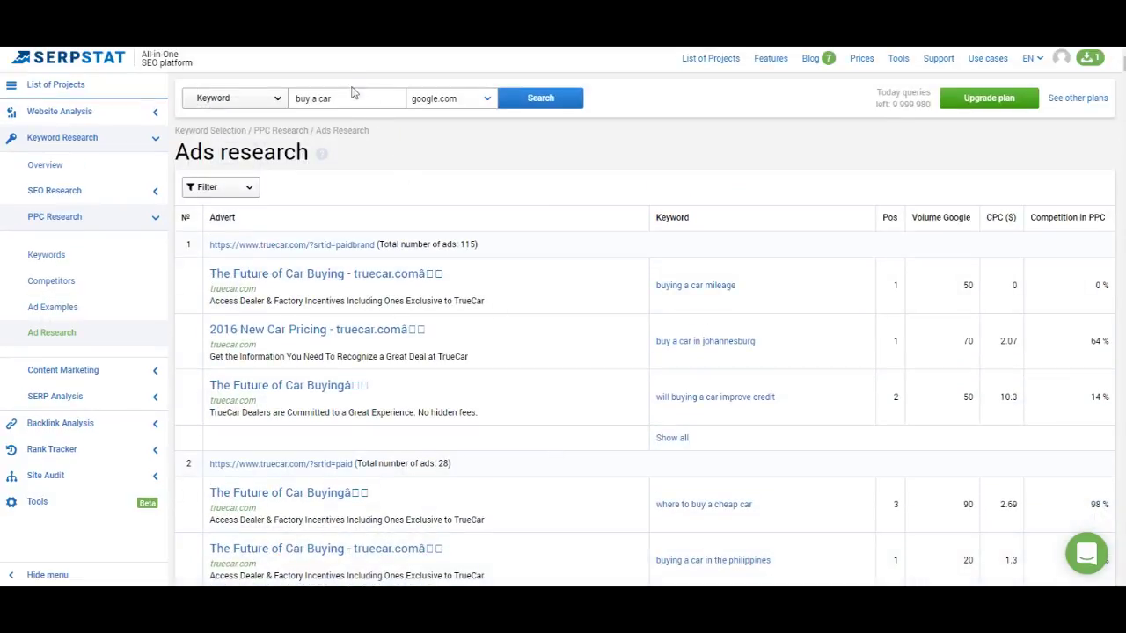
left_click(155, 370)
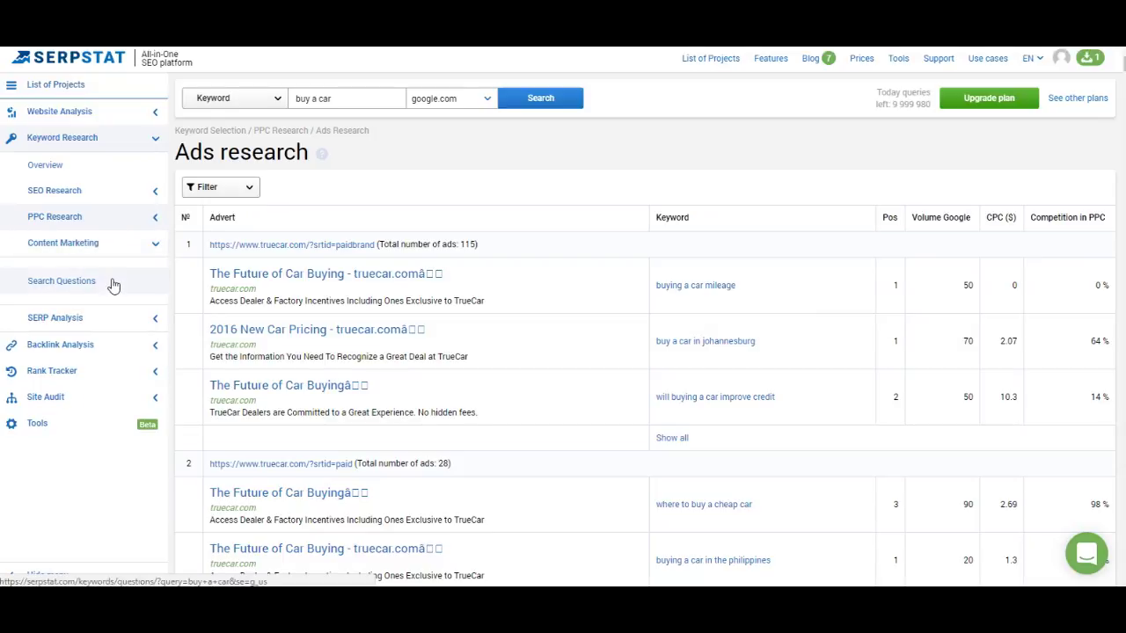
left_click(150, 317)
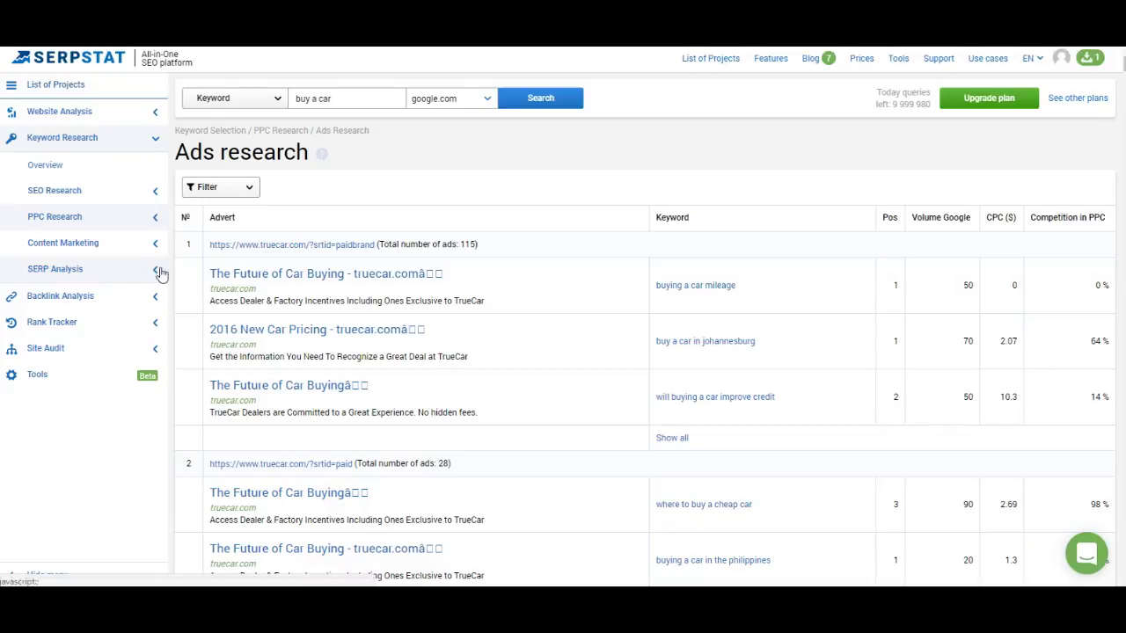
left_click(159, 272)
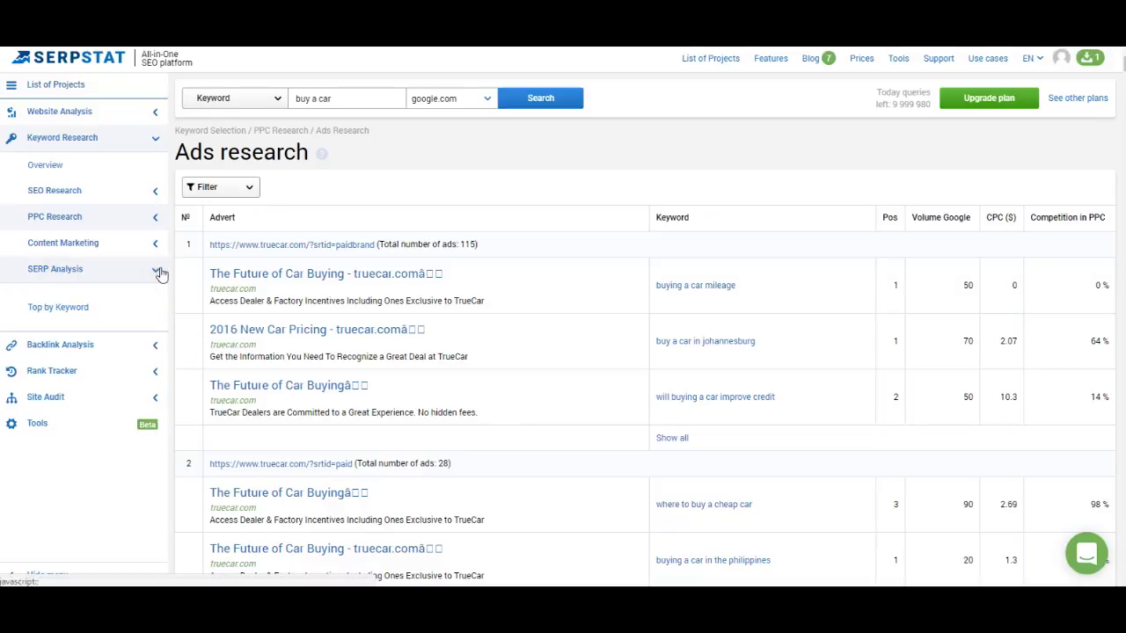
left_click(87, 312)
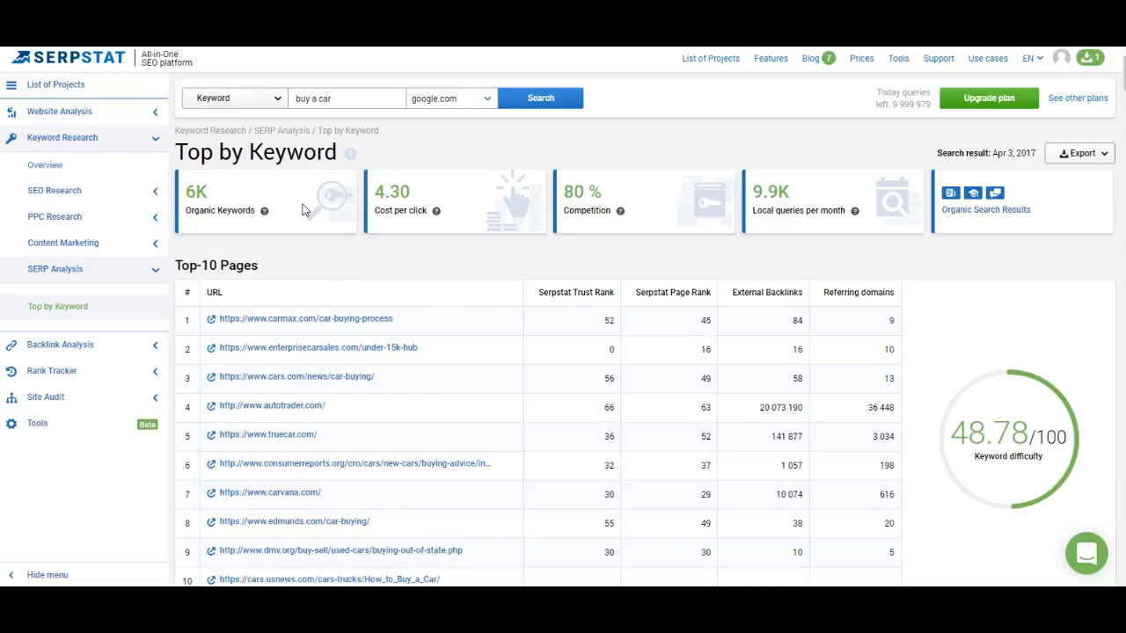
- Look through the top-10 pages, keyword difficulty, top domains and ads above the search results, and collapse the Keyword Research section
scroll(432, 387, "down", 2)
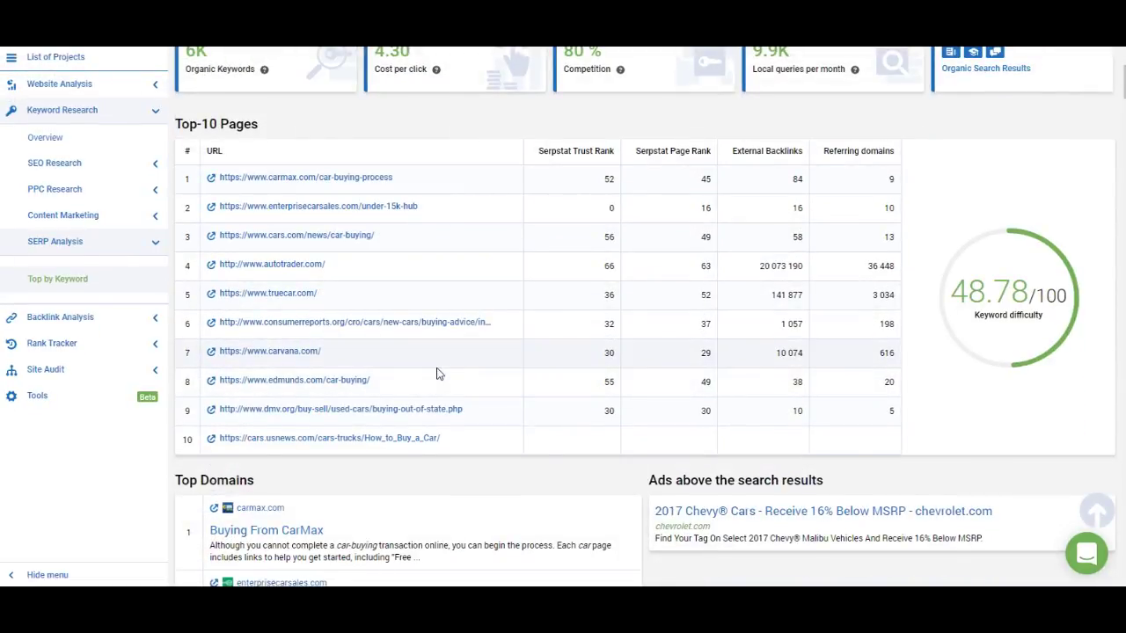
scroll(438, 373, "down", 2)
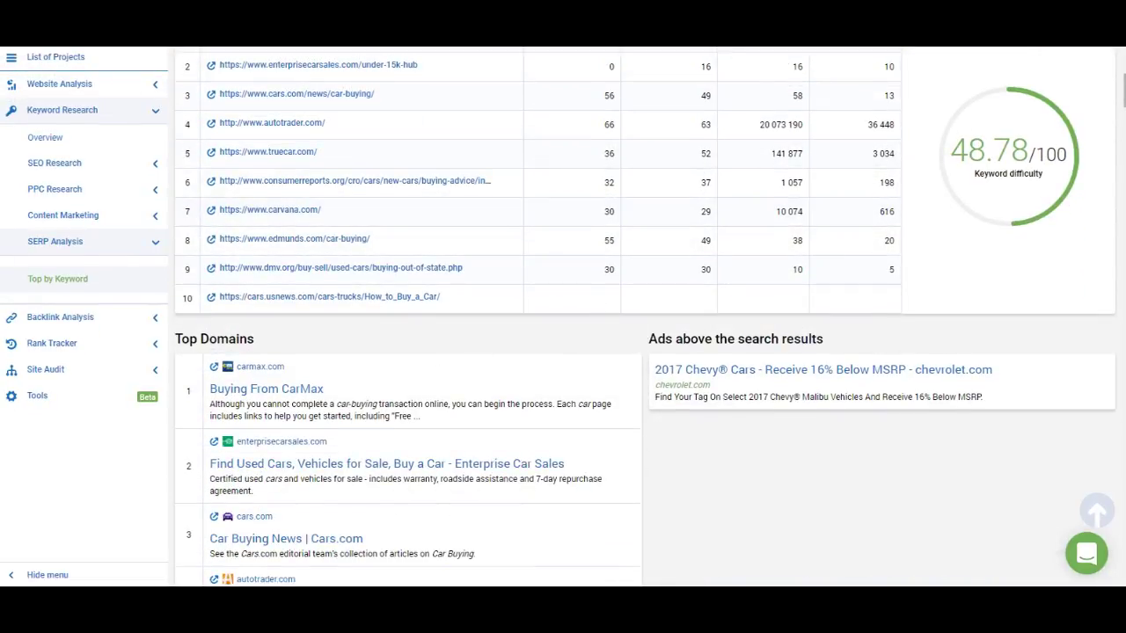
mouse_move(1122, 92)
left_mouse_down()
mouse_move(1123, 488)
mouse_move(1123, 97)
left_mouse_up()
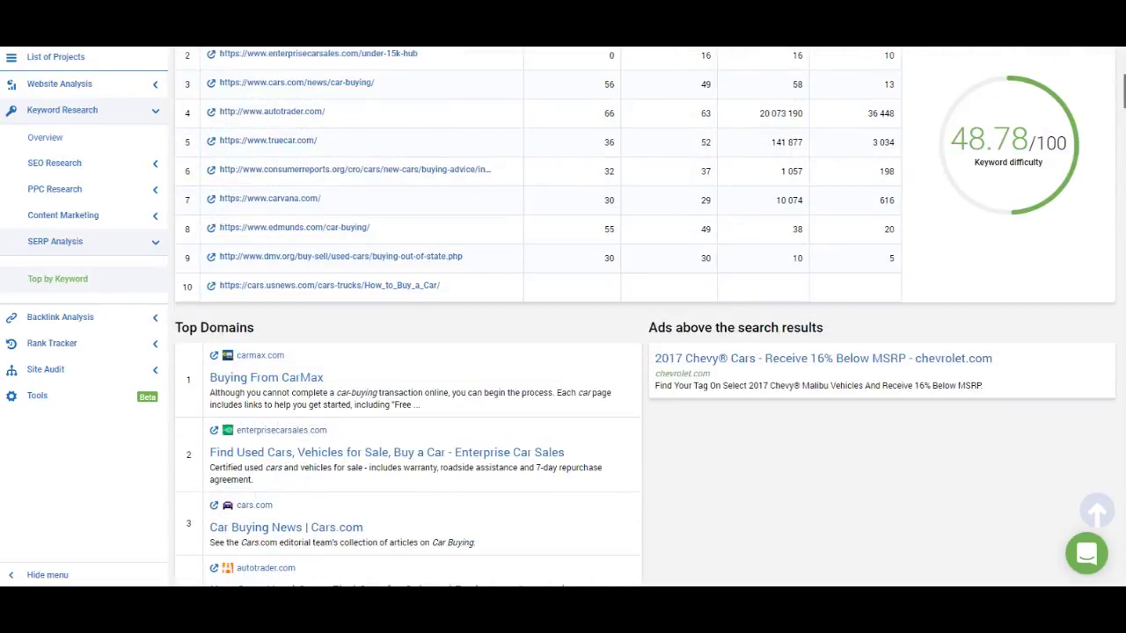
scroll(961, 231, "up", 4)
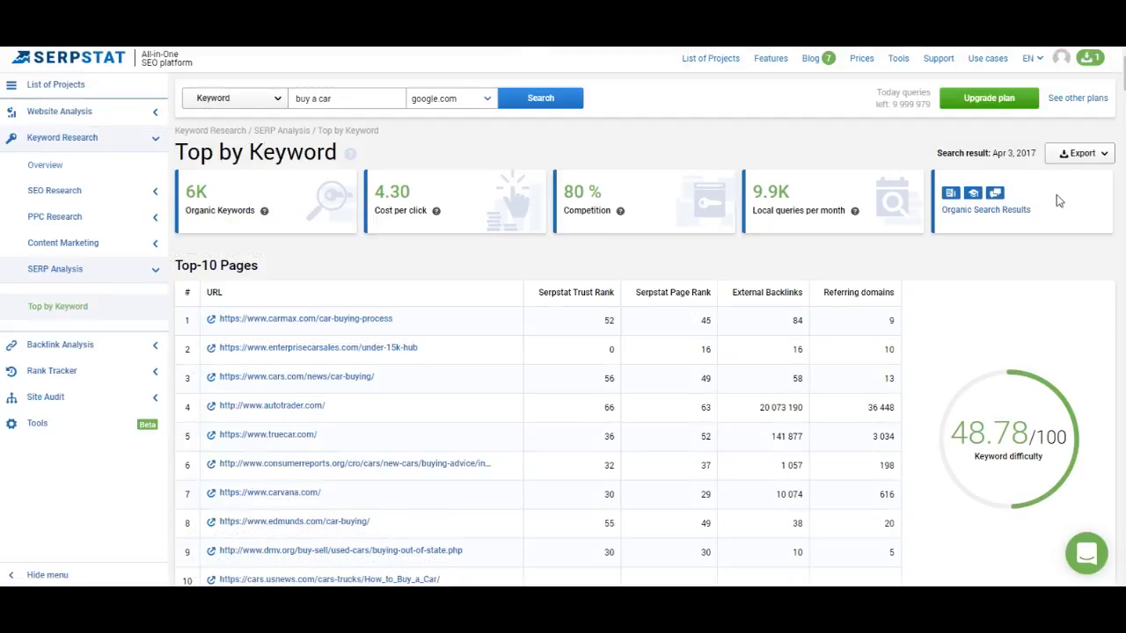
left_click(155, 144)
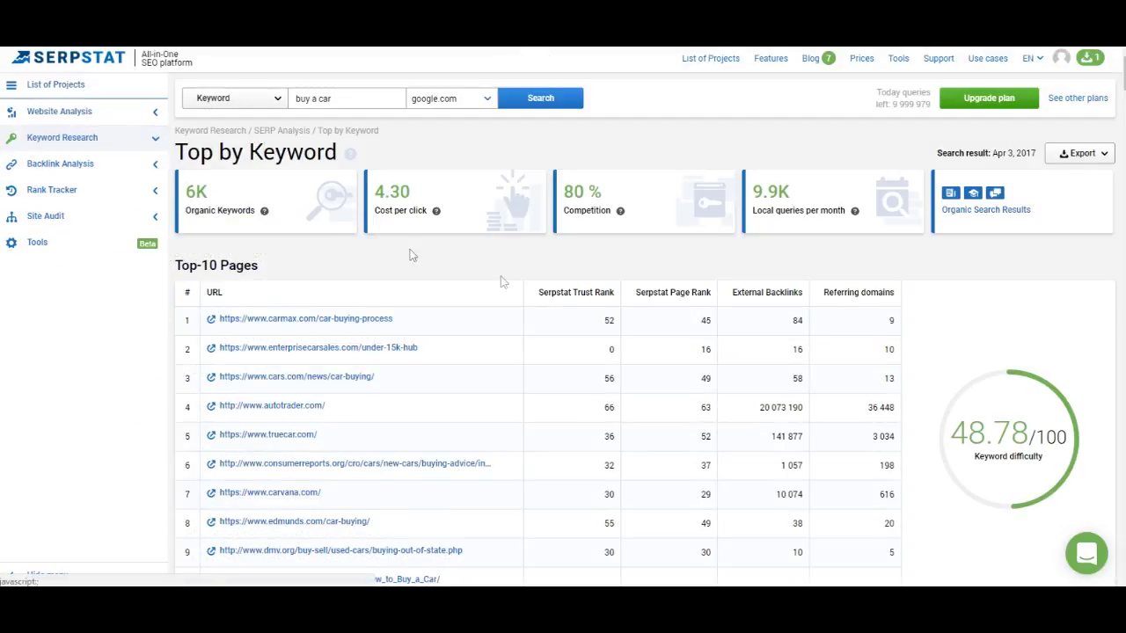